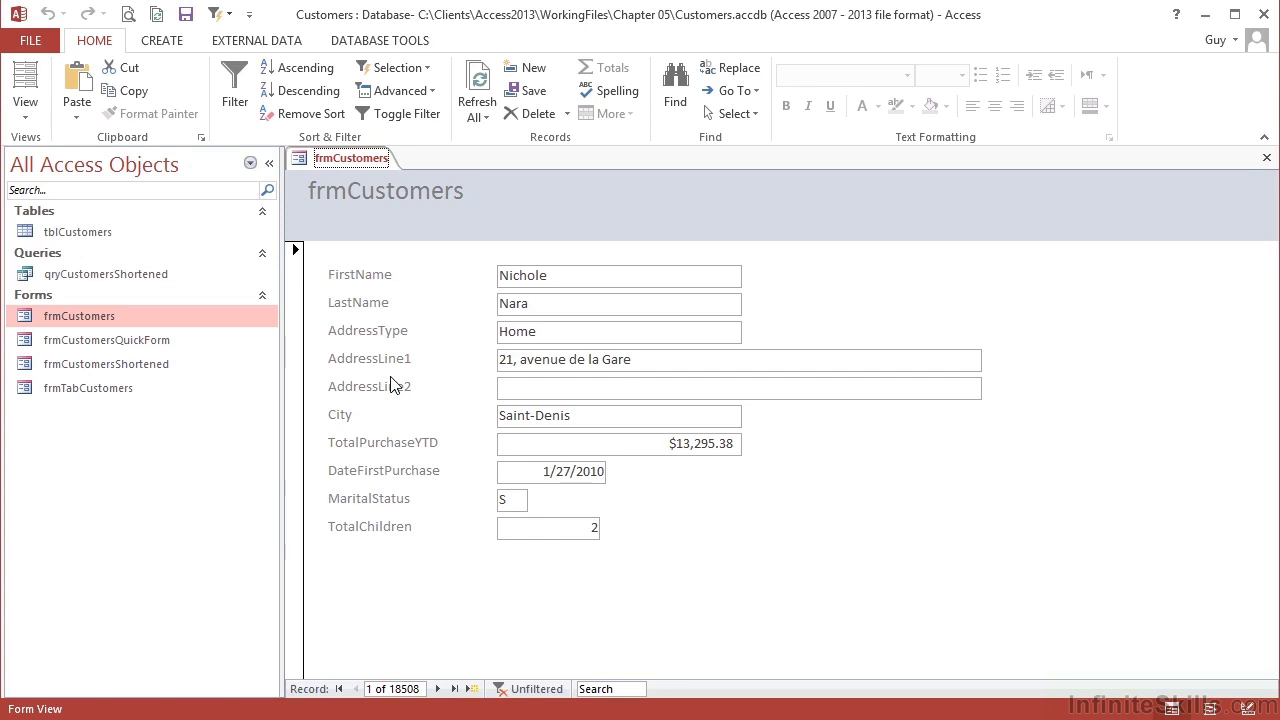
Switch the frmCustomers form to Layout View, looking briefly at its Design View on the way
key(Tab)
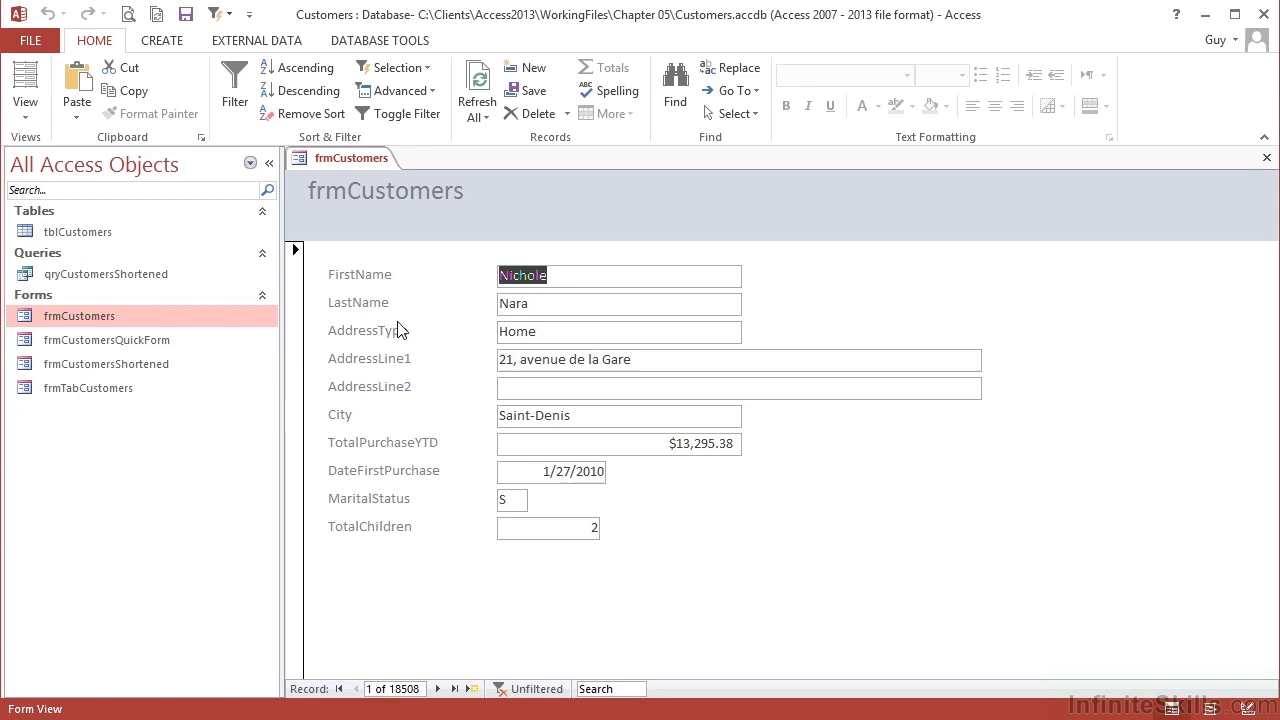
click(26, 114)
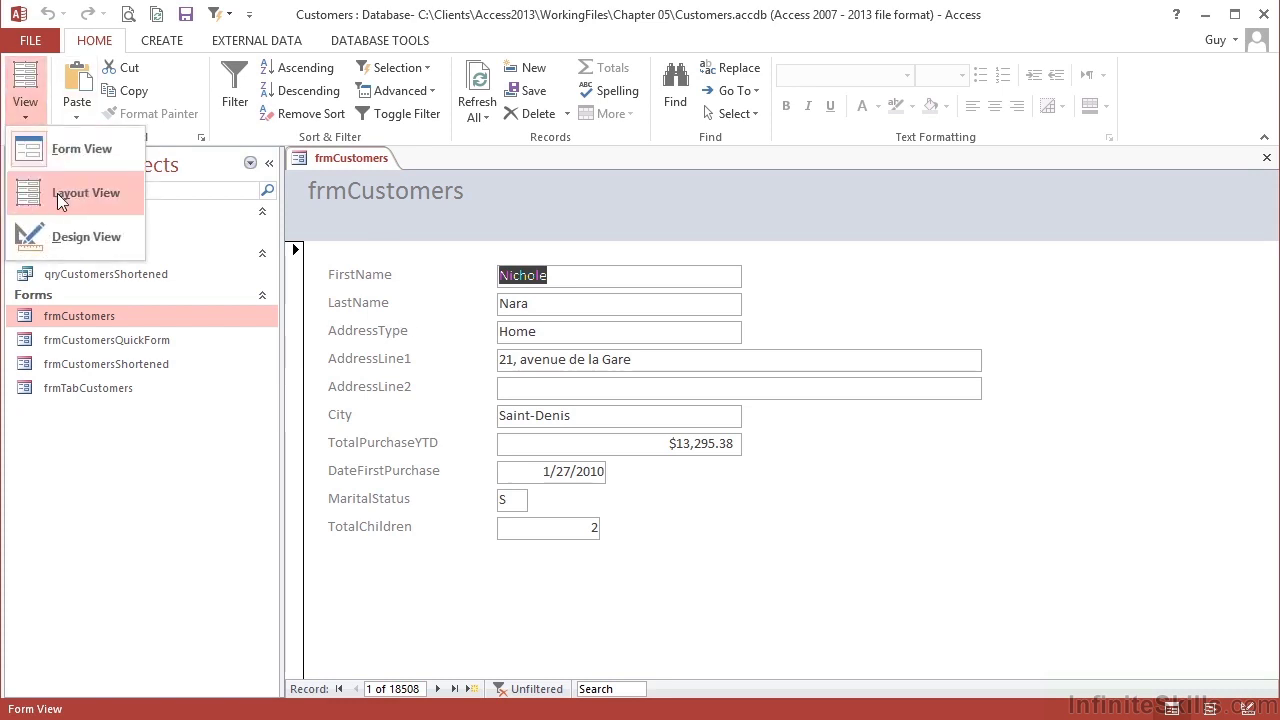
click(57, 193)
click(30, 108)
click(60, 229)
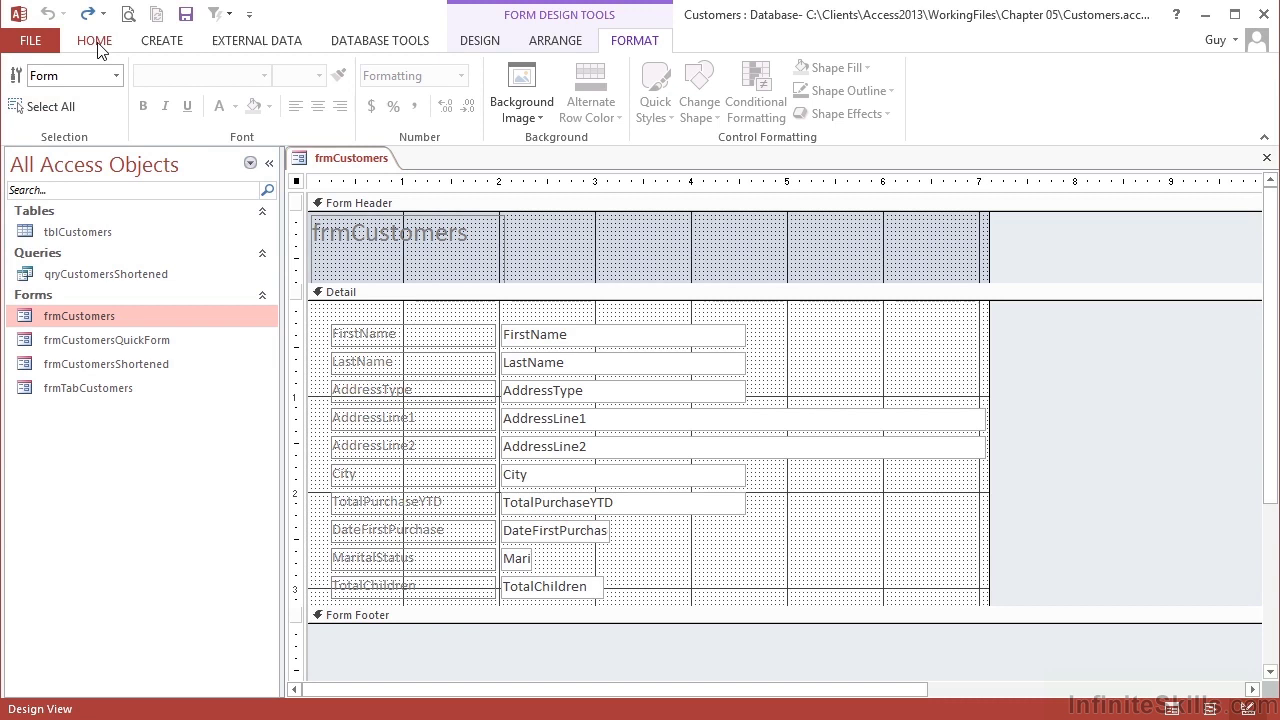
click(99, 46)
click(26, 110)
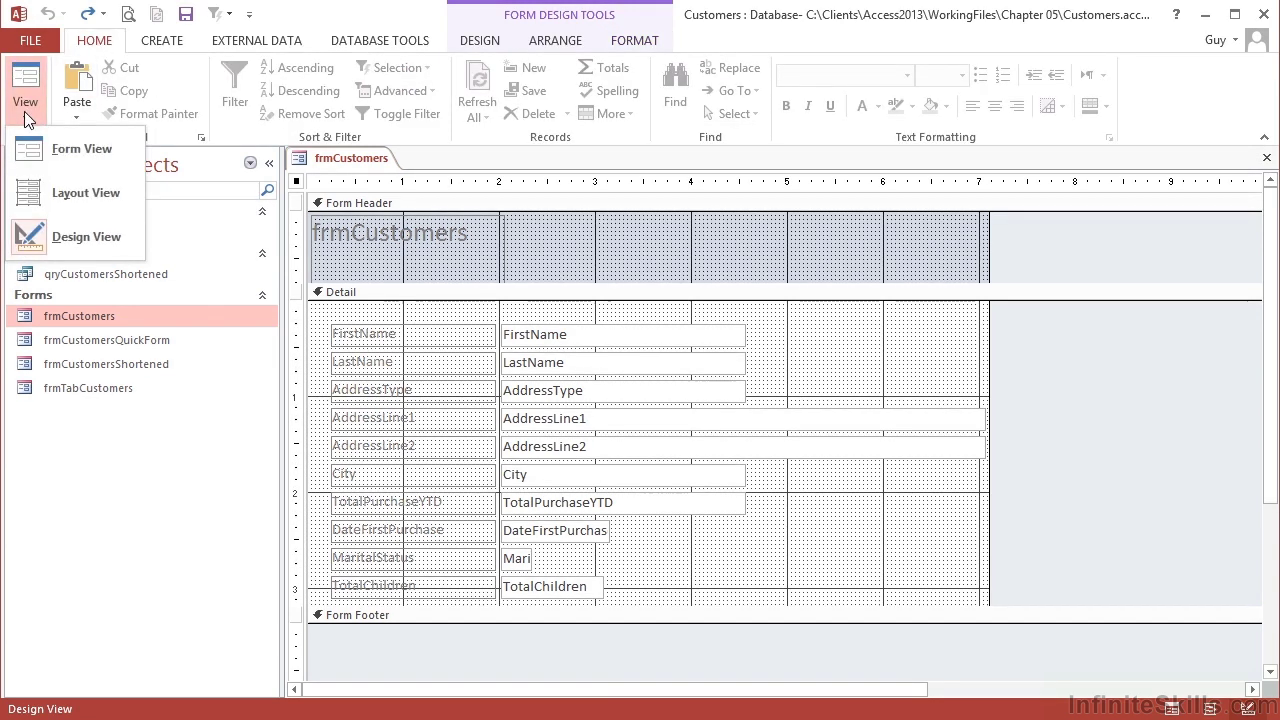
click(64, 193)
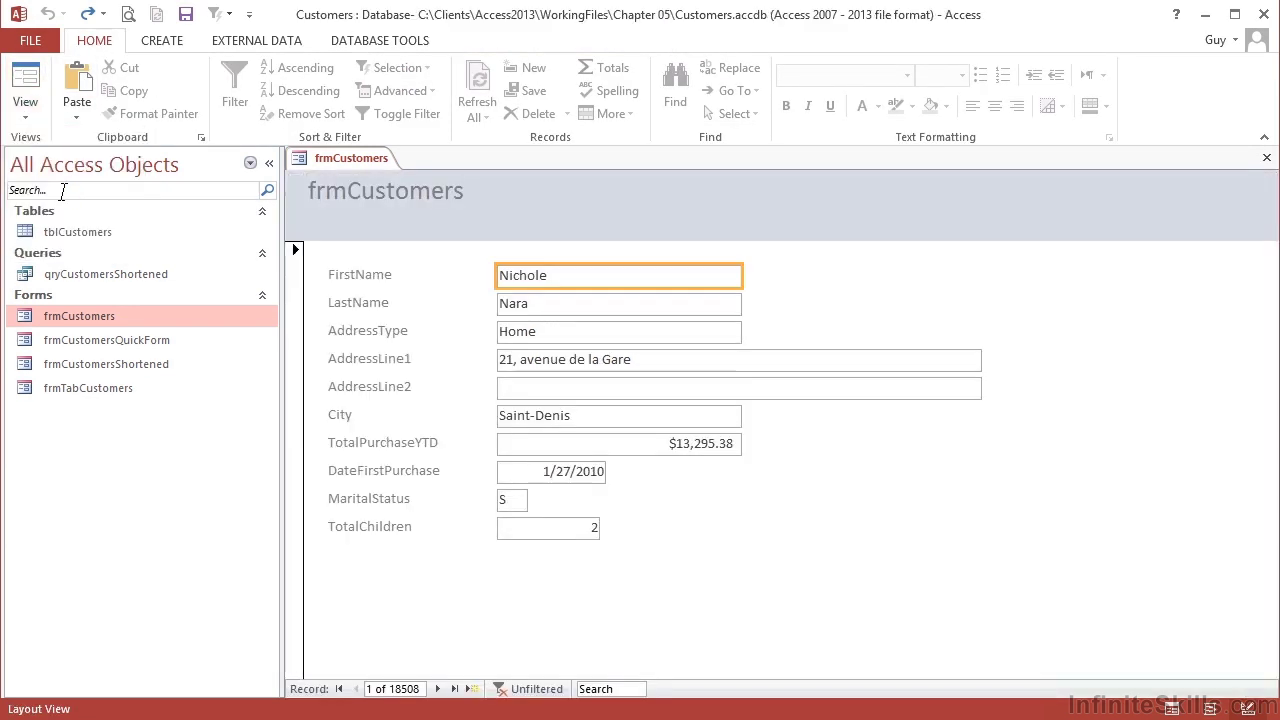
Insert a space in the first two field labels so they read "First Name" and "Last Name"
click(377, 281)
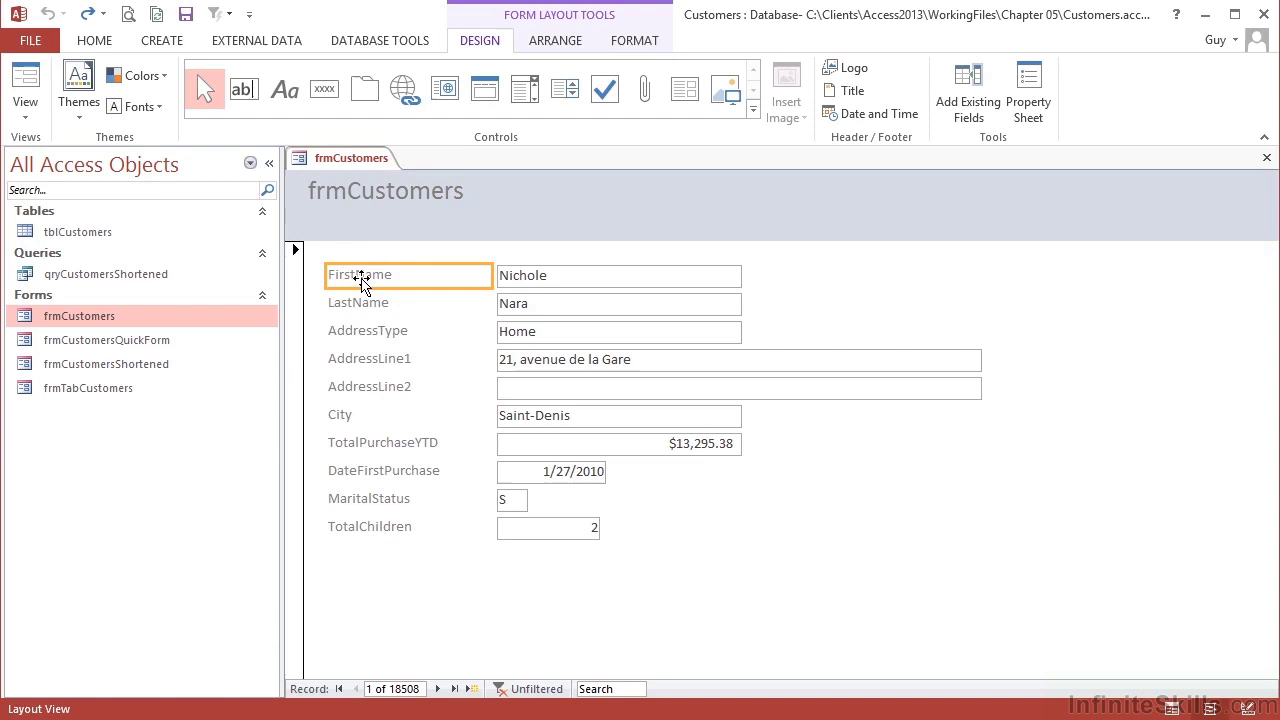
click(360, 277)
double_click(360, 277)
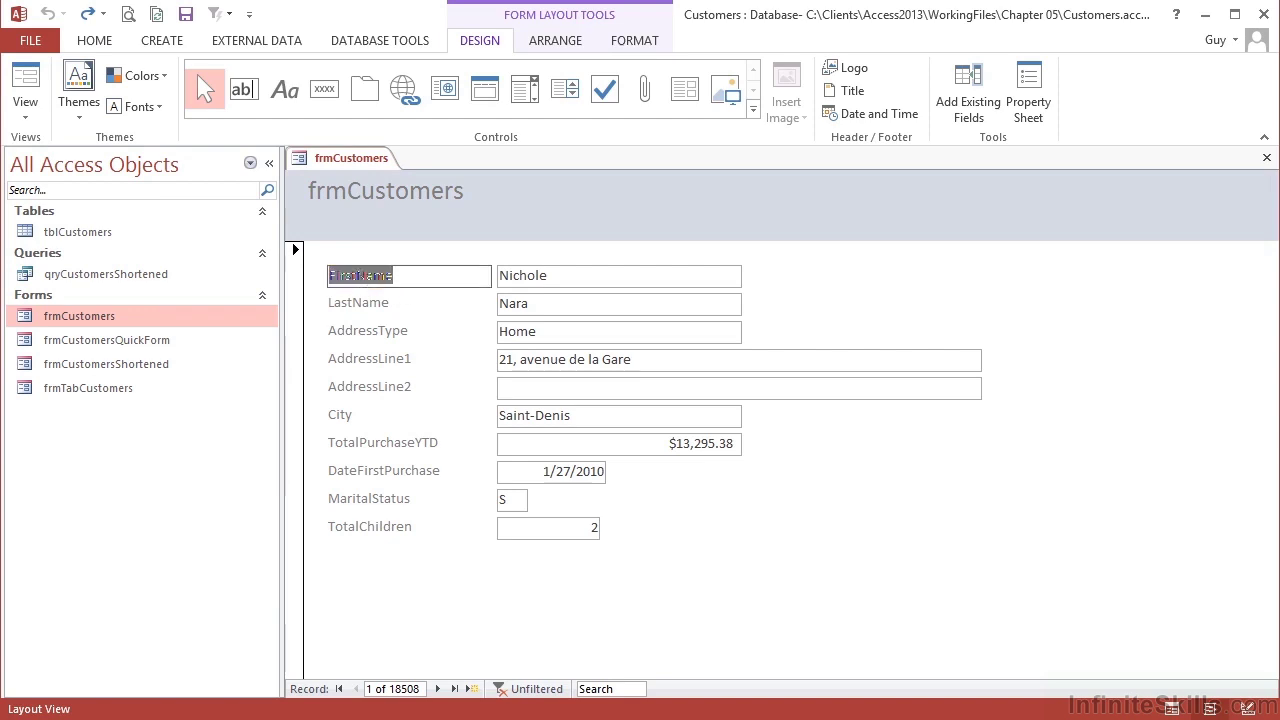
click(352, 275)
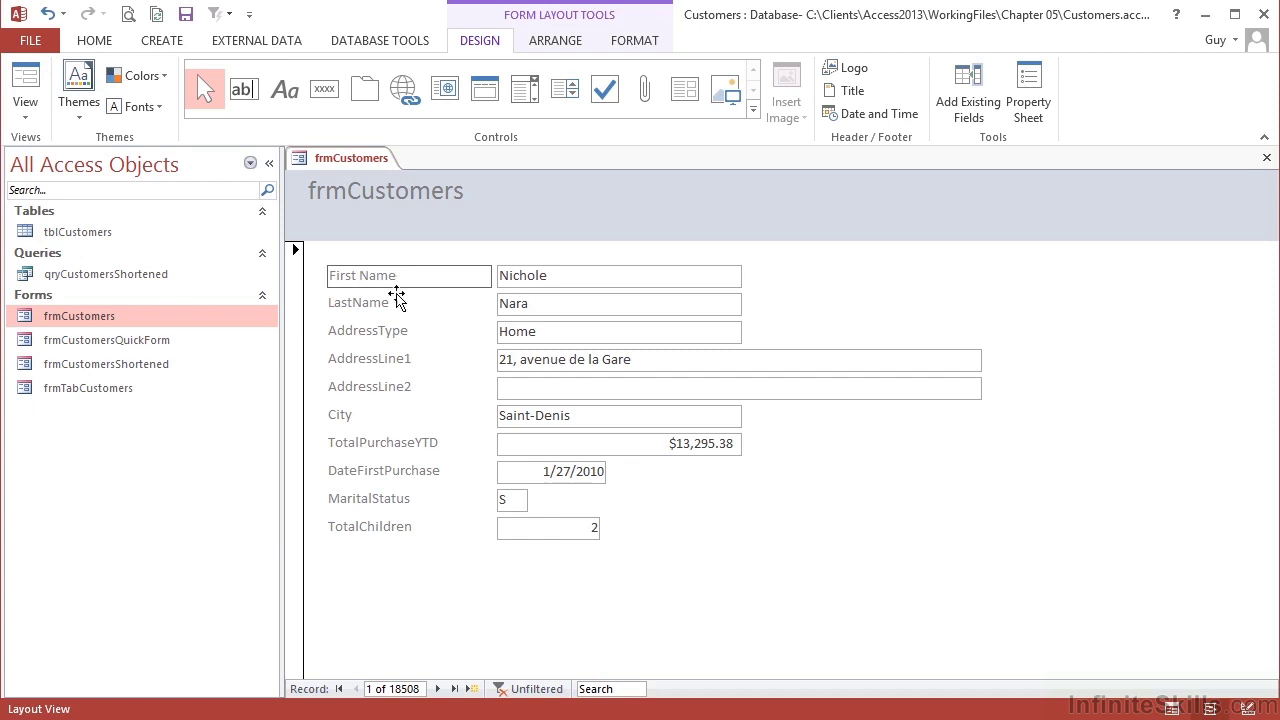
click(368, 306)
click(353, 302)
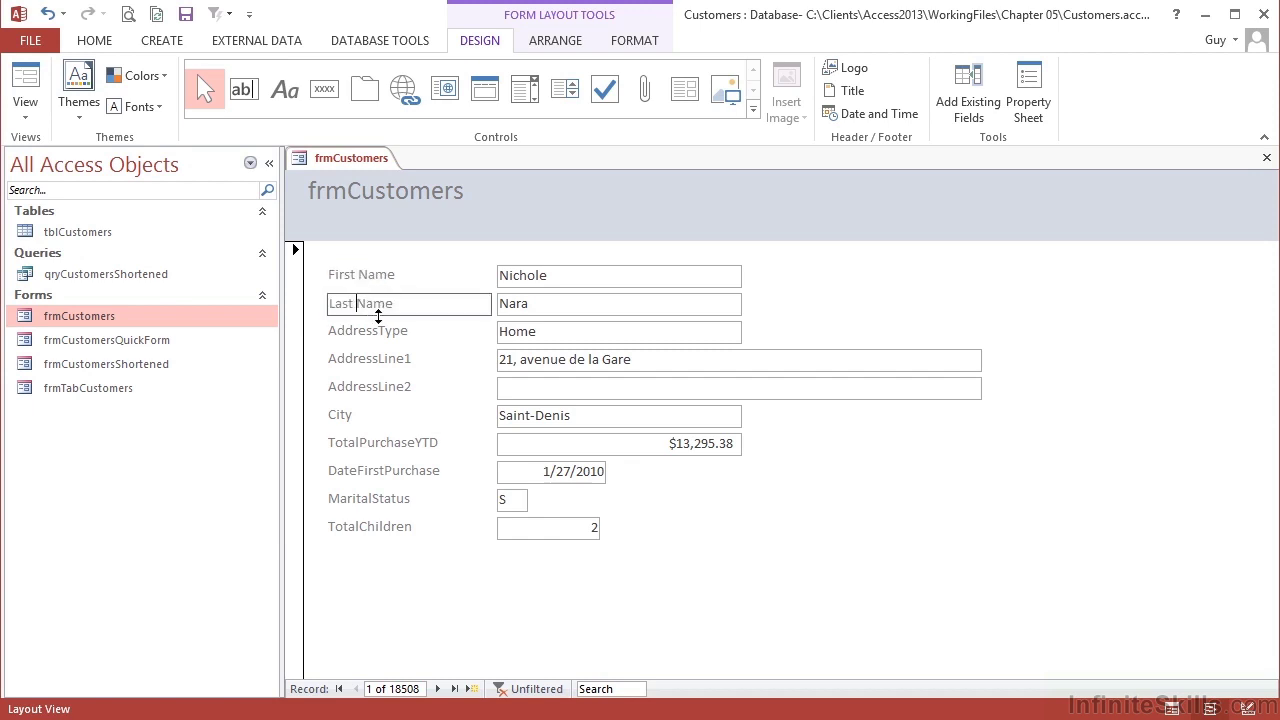
Change the AddressType label to "Address Type" and shorten the AddressLine1 label to "Address"
click(396, 334)
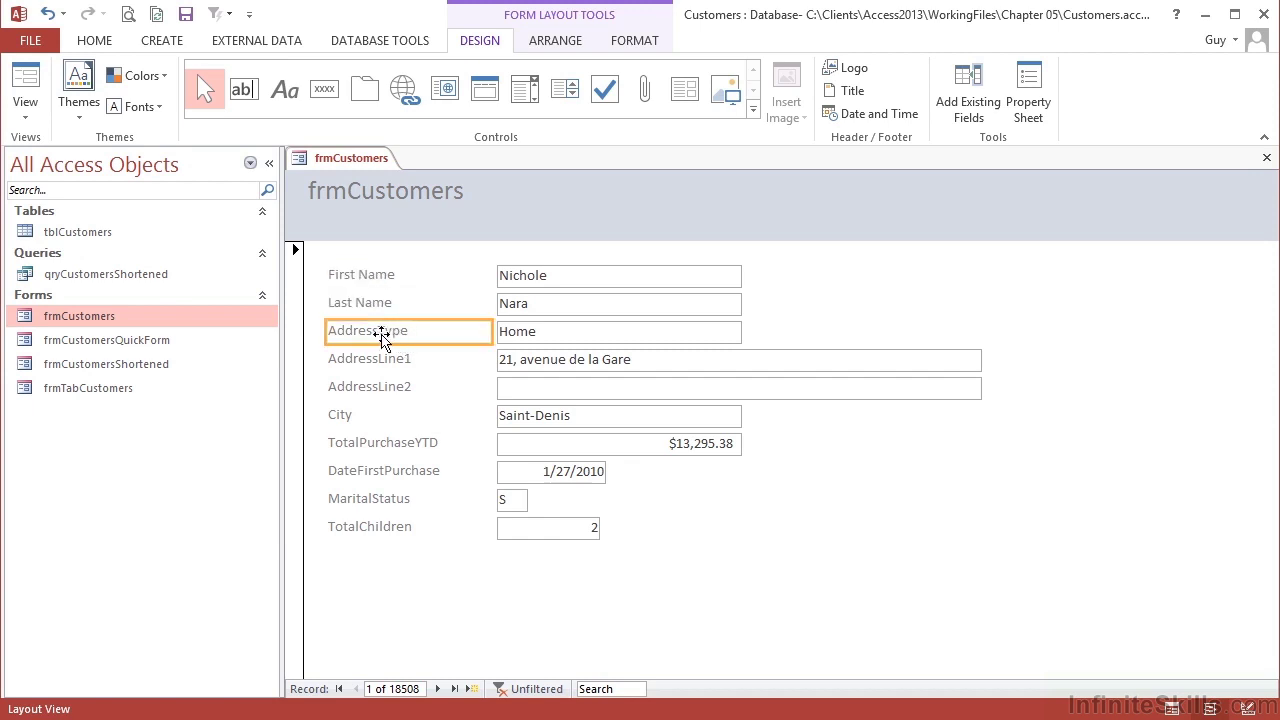
click(376, 332)
click(400, 362)
click(388, 361)
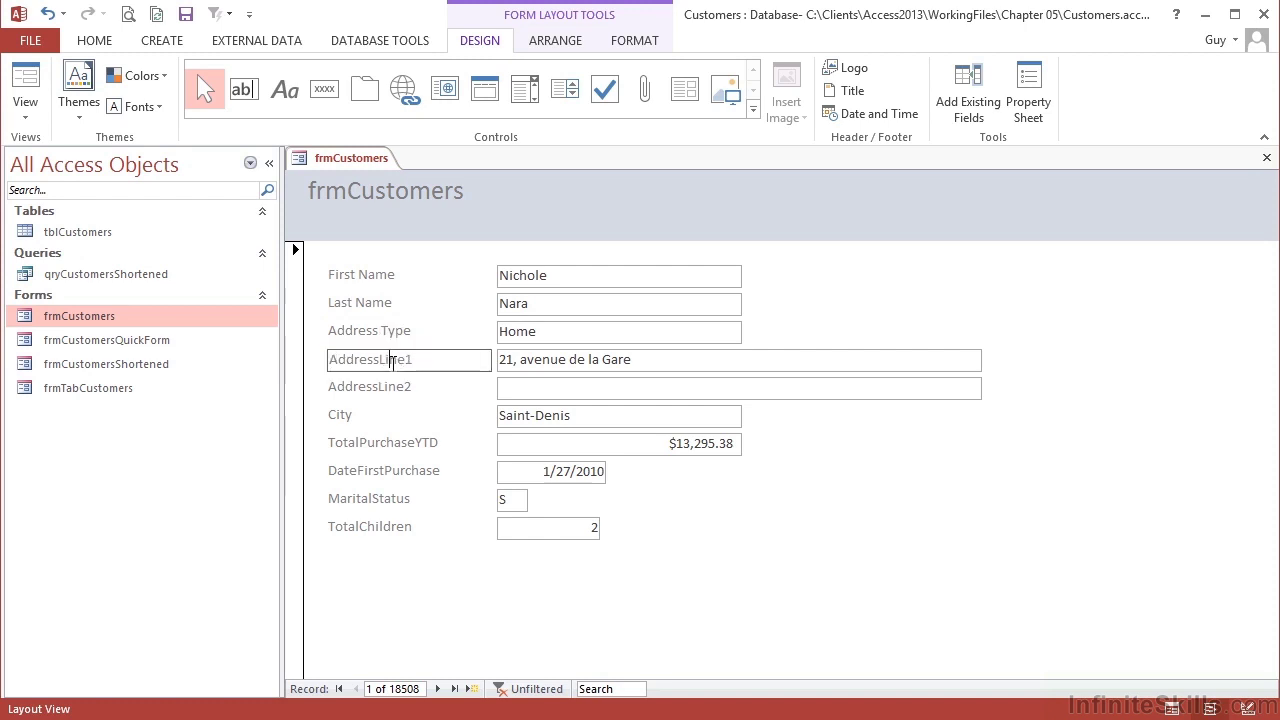
drag(381, 361, 452, 353)
key(Delete)
Replace the text of the AddressLine2 label with "Line 2"
click(395, 387)
click(383, 392)
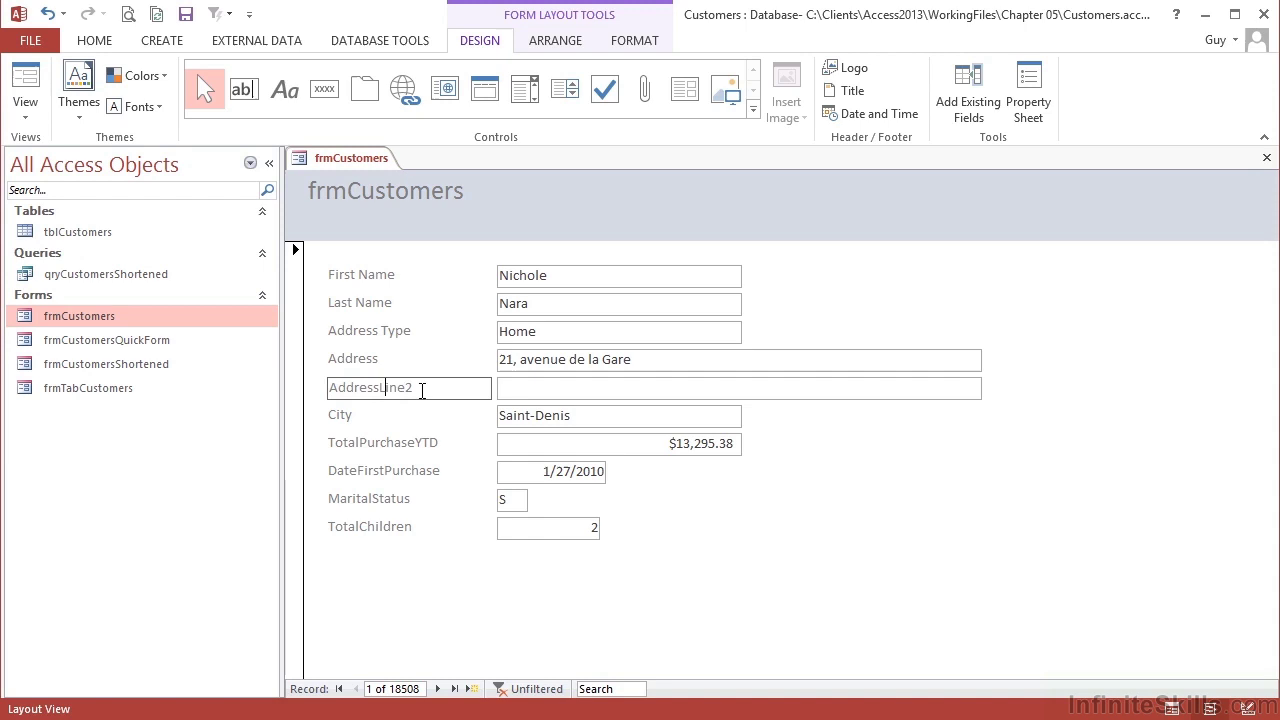
drag(420, 389, 333, 392)
key(Delete)
text(Line 2)
click(366, 418)
Reword the two purchase labels as "Total Purchase YTD" and "Date of First Purchase"
click(414, 446)
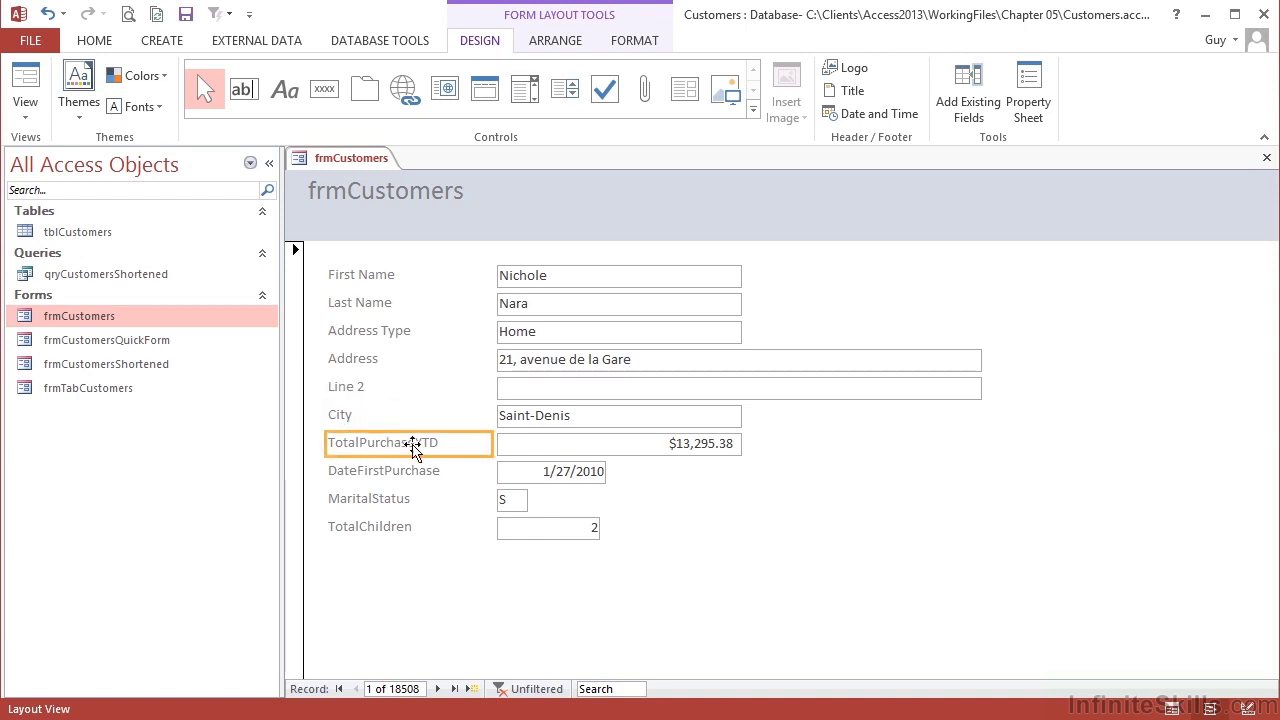
click(417, 444)
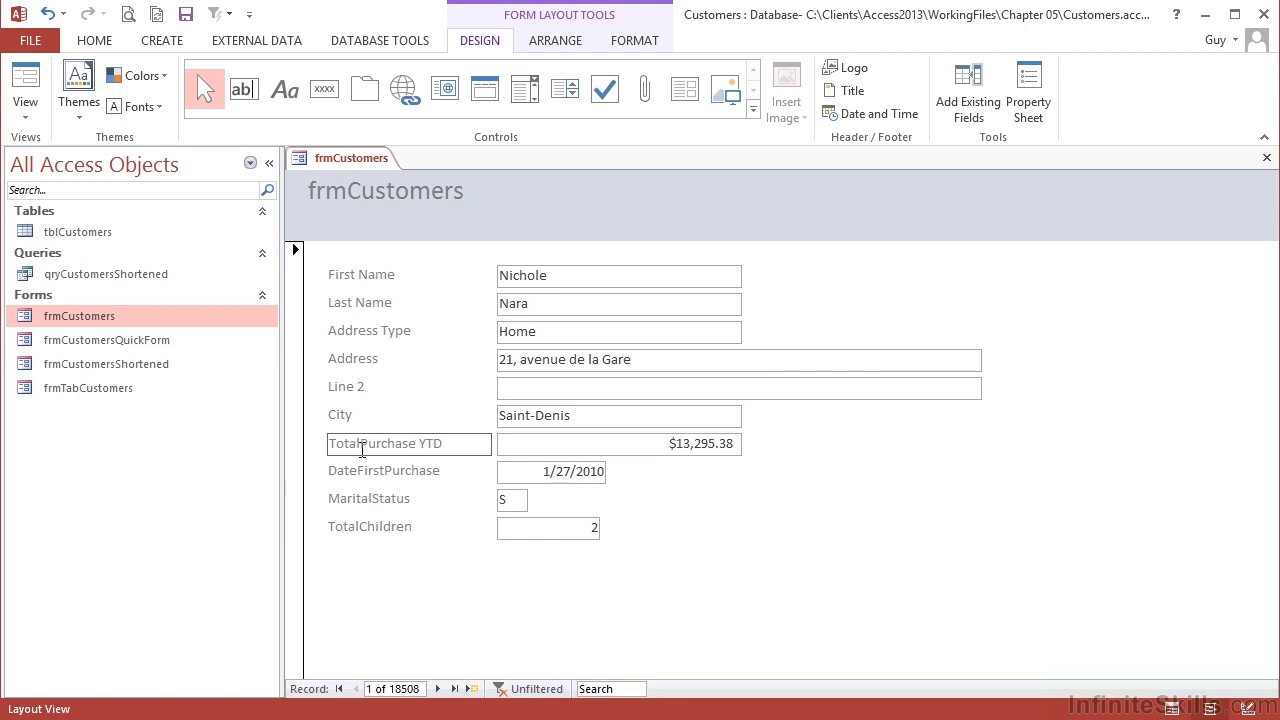
click(393, 472)
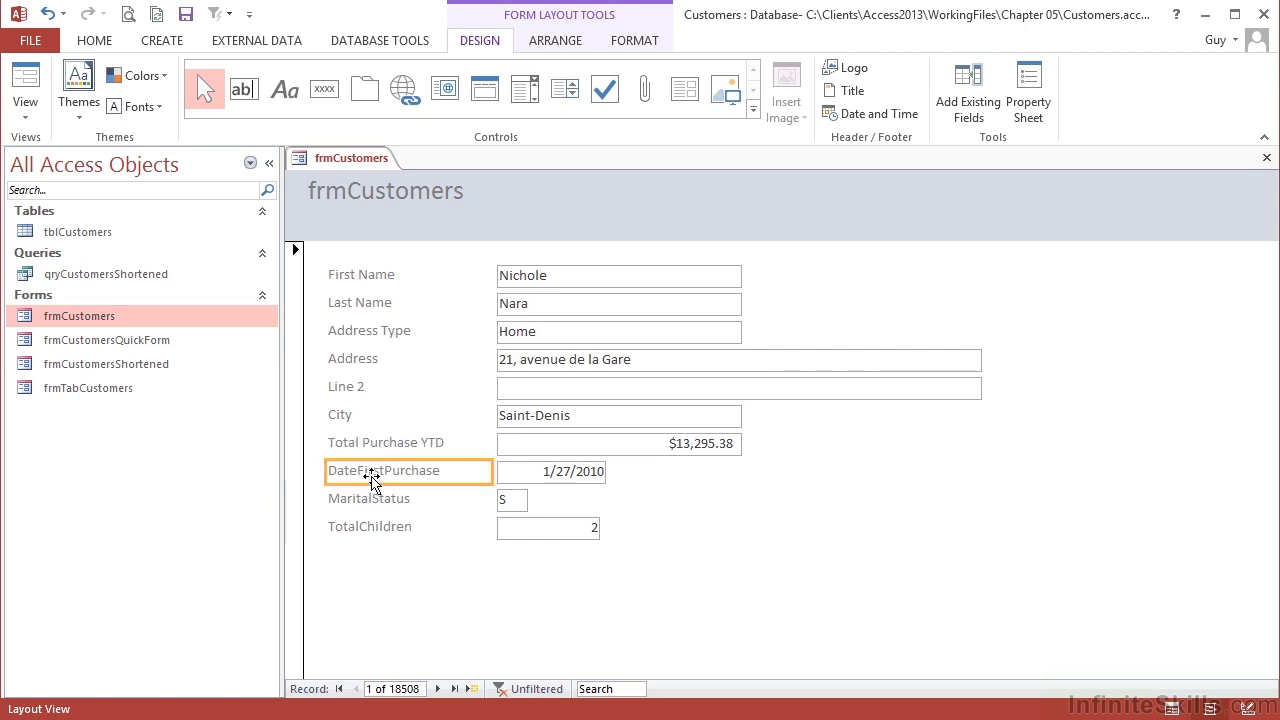
click(372, 478)
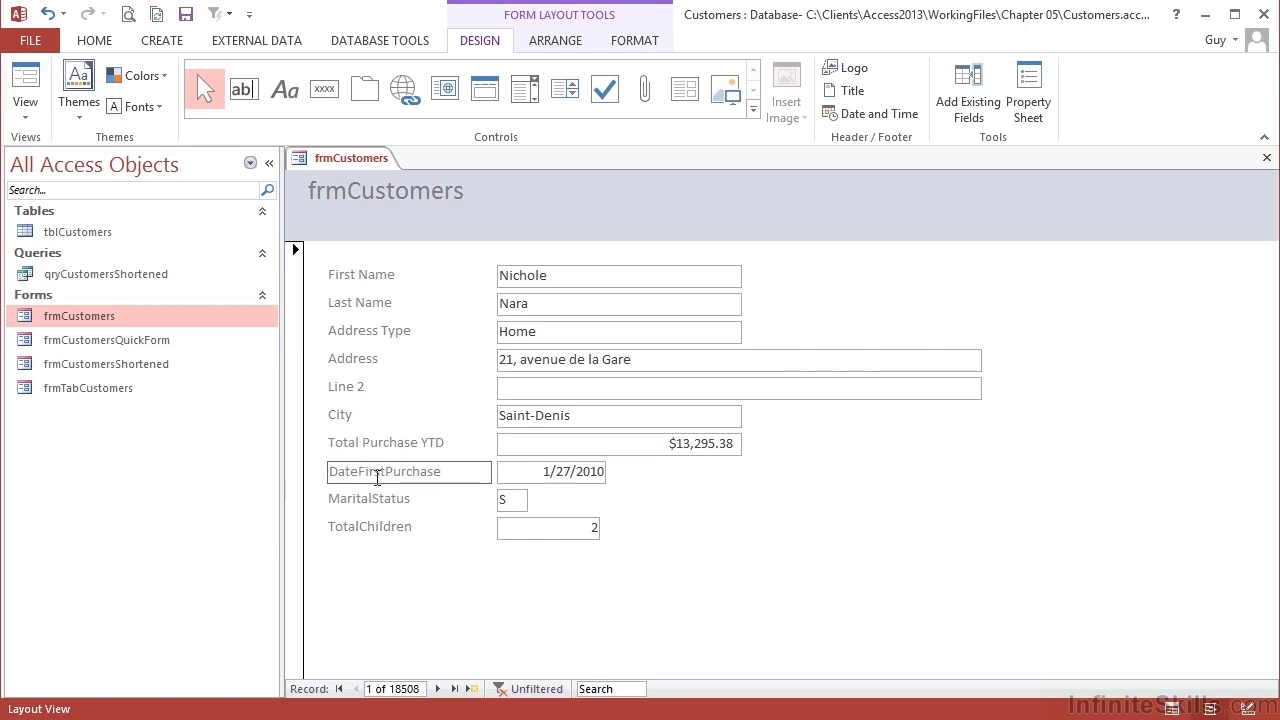
click(361, 472)
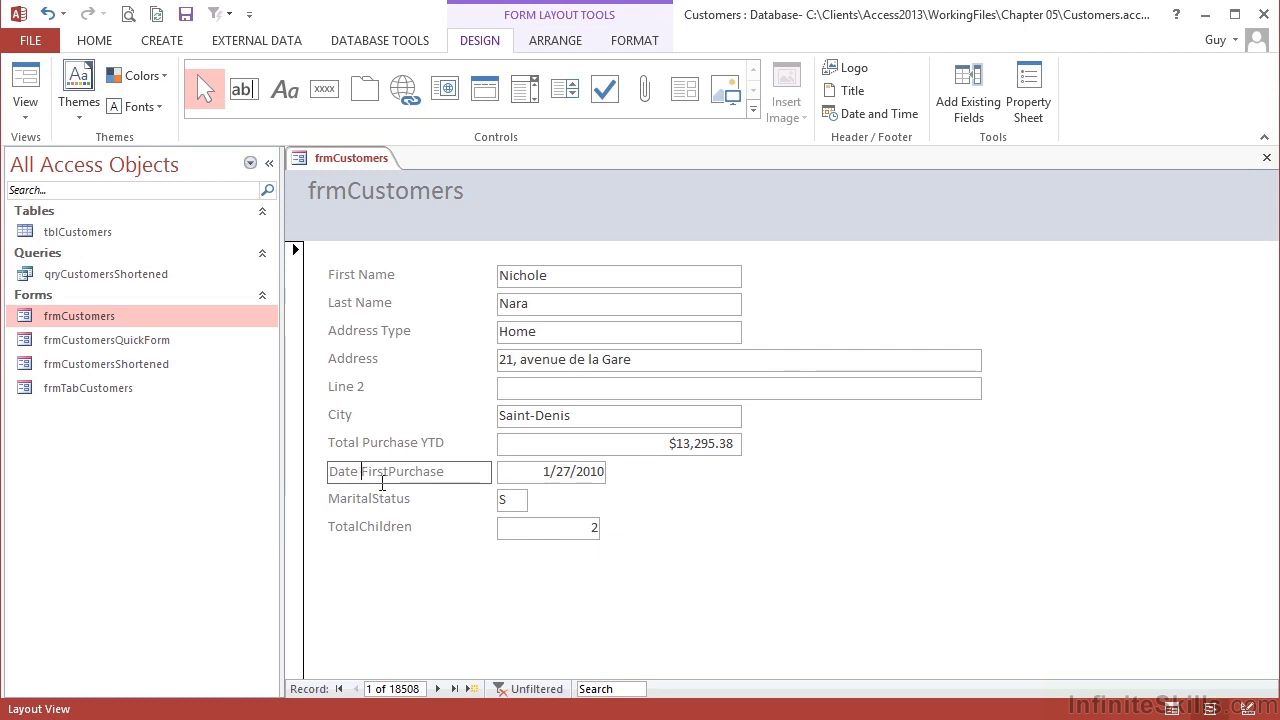
text(of)
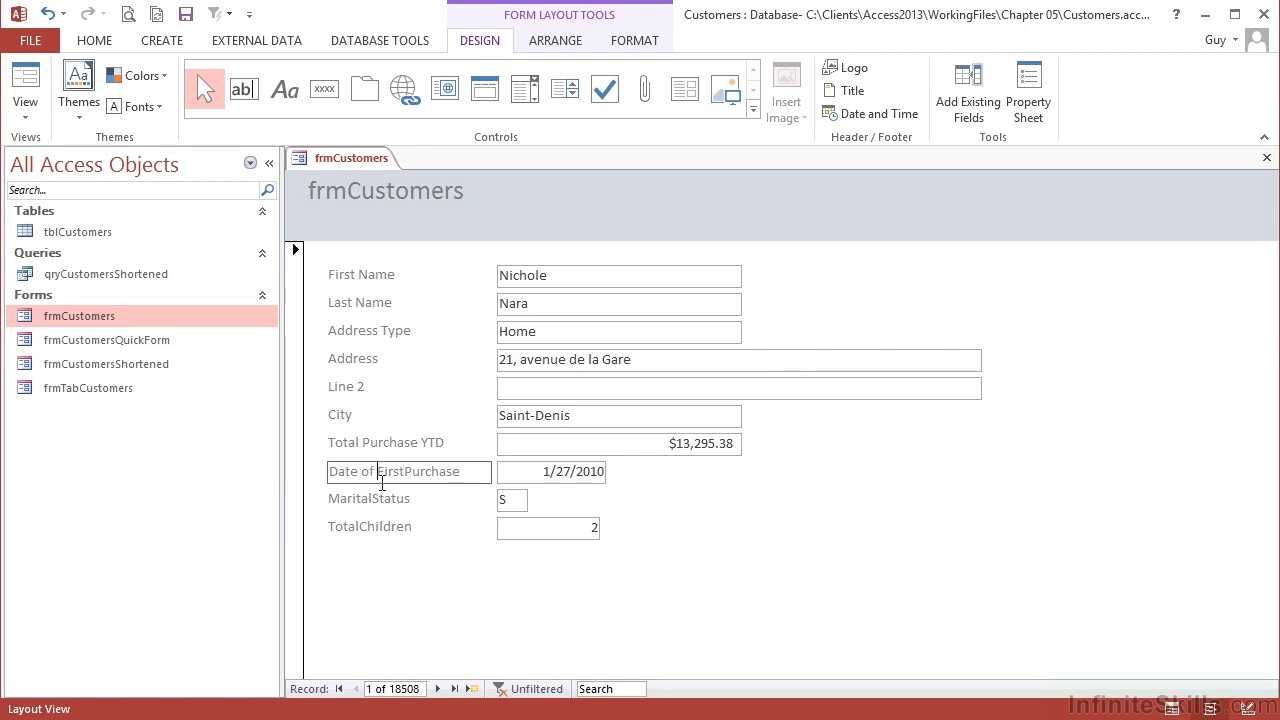
click(406, 472)
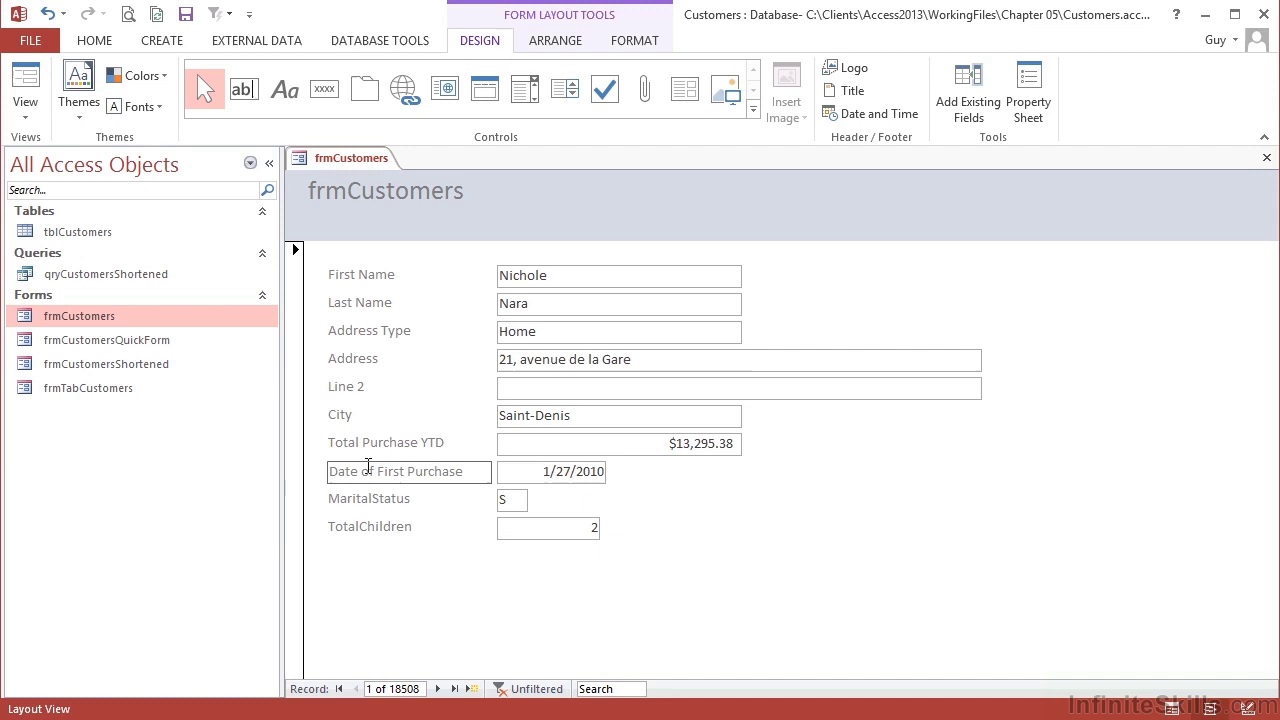
Reword the last two field labels as "Marital Status" and "Total Number of Children"
click(418, 500)
click(373, 499)
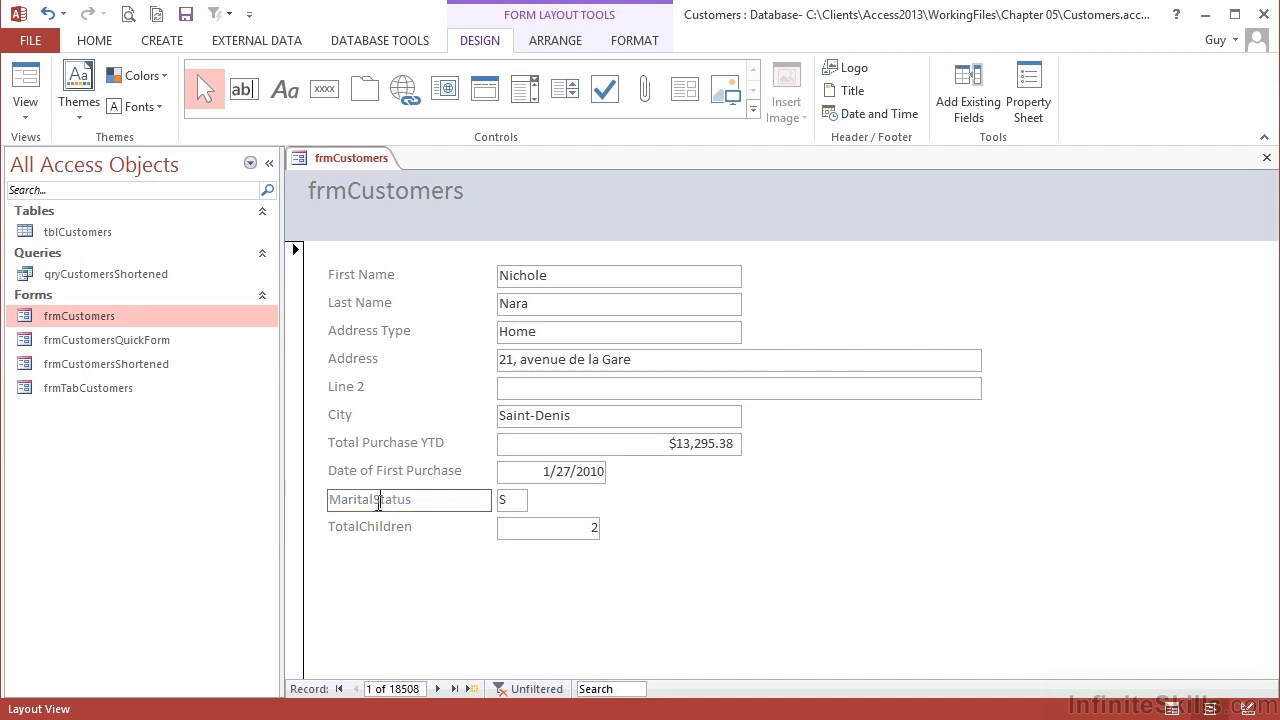
click(417, 528)
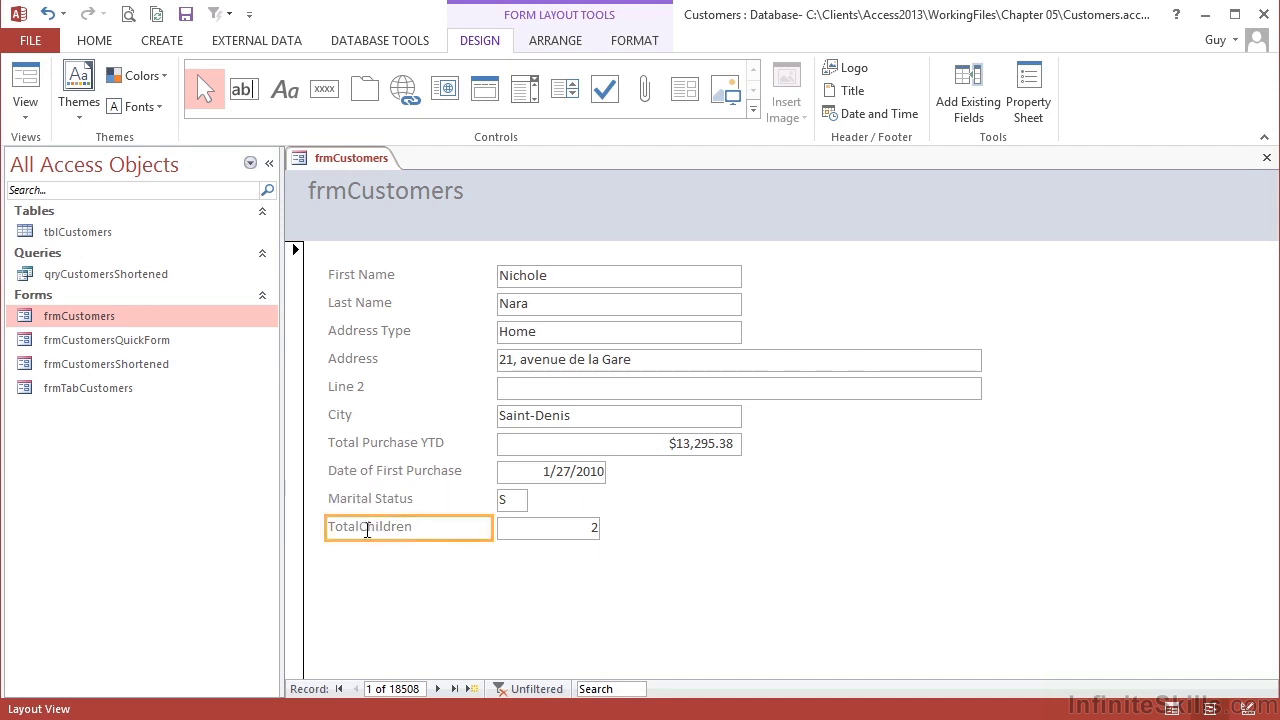
click(365, 528)
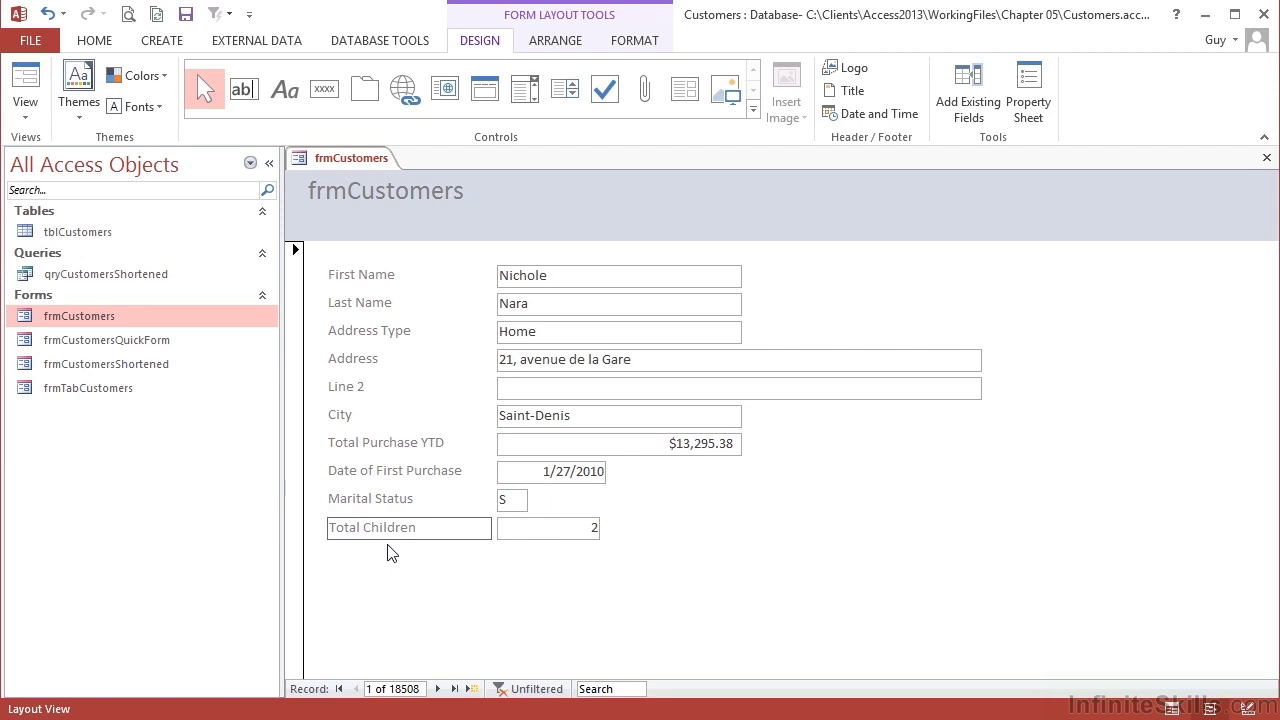
text(Number of)
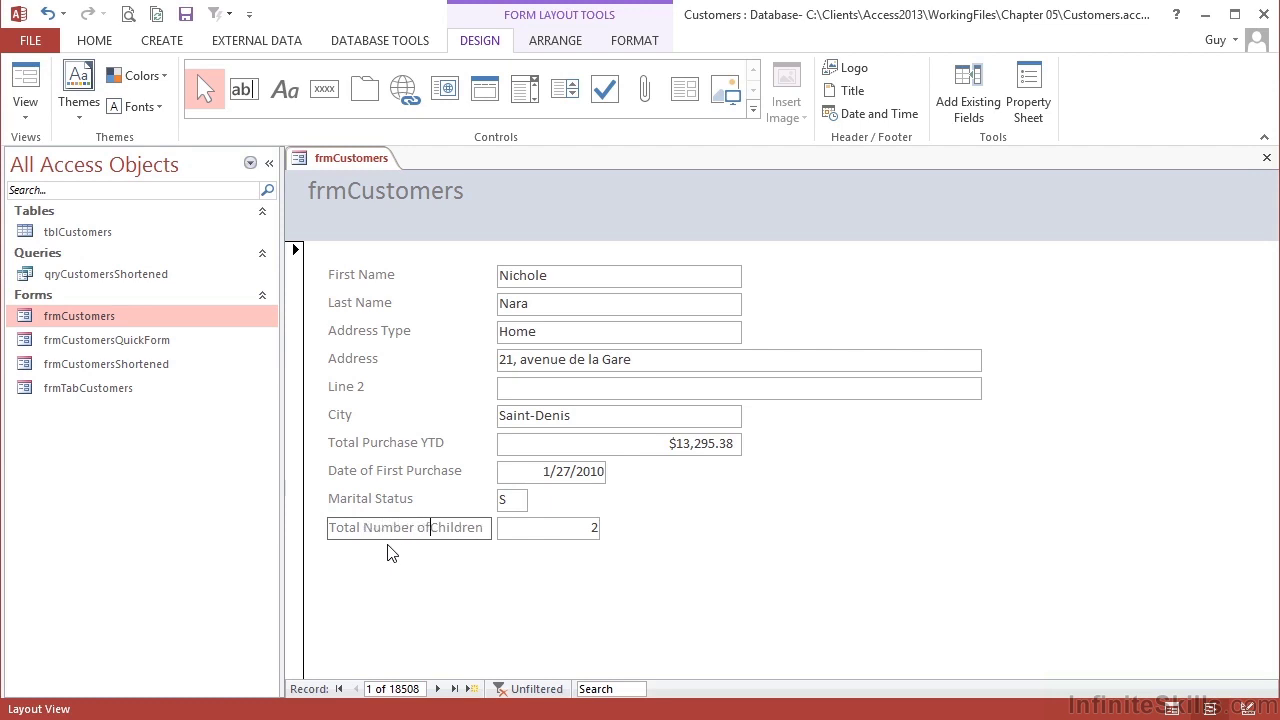
click(391, 556)
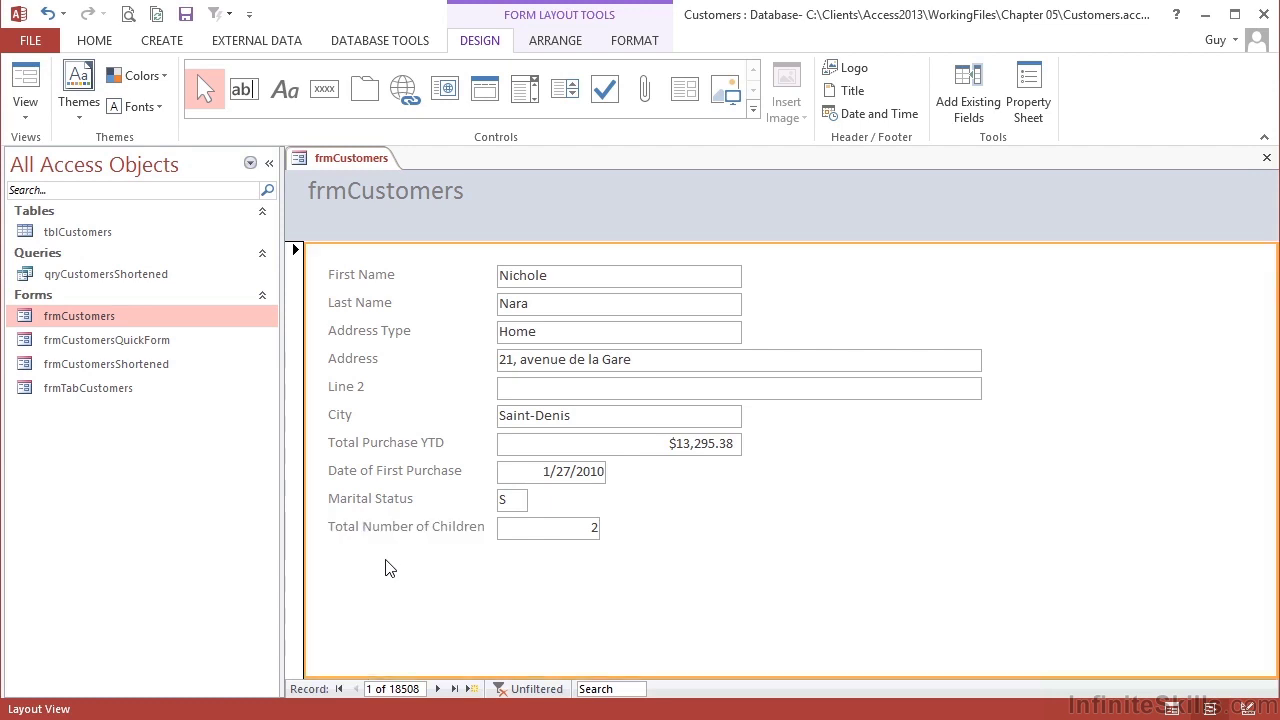
Display the form in Form View and page forward through the customer records to record 5
click(25, 104)
click(62, 156)
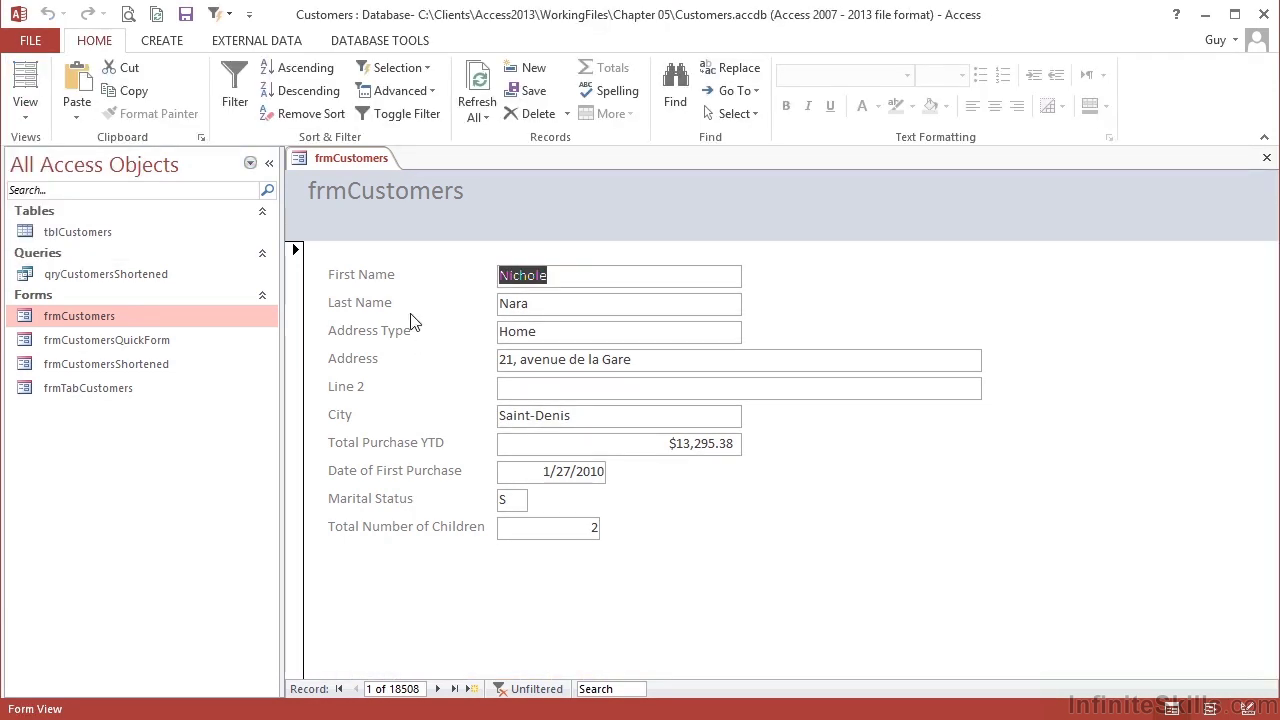
click(437, 689)
click(437, 689)
click(437, 689)
click(437, 689)
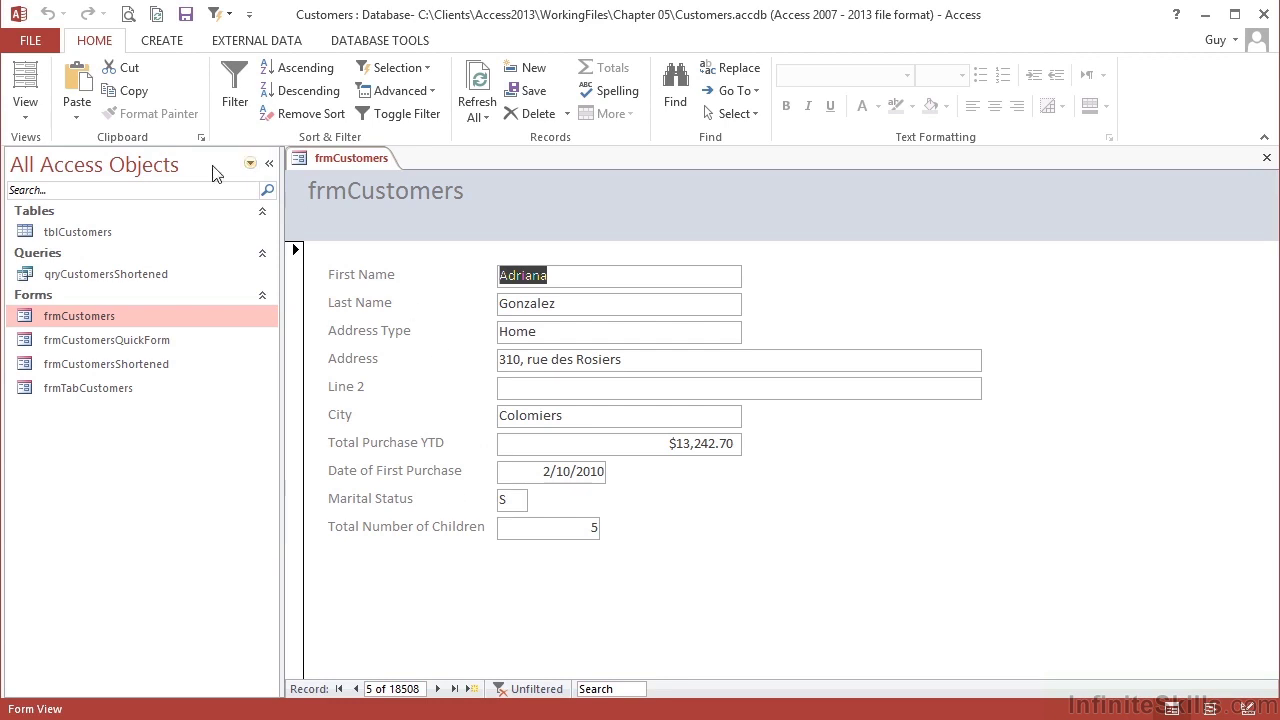
Switch the frmCustomers form to Design View
click(25, 108)
click(60, 234)
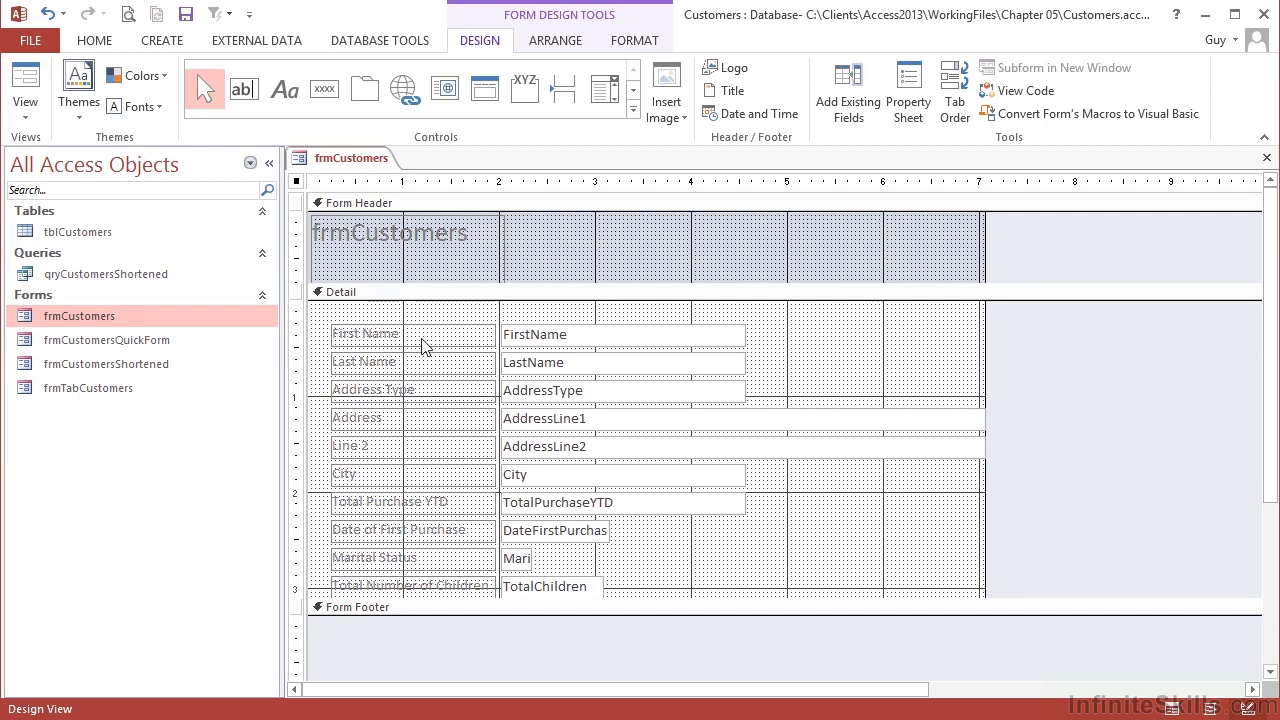
Select the field labels in the Detail section one by one, from First Name to Total Number of Children, and clear the selection
click(421, 334)
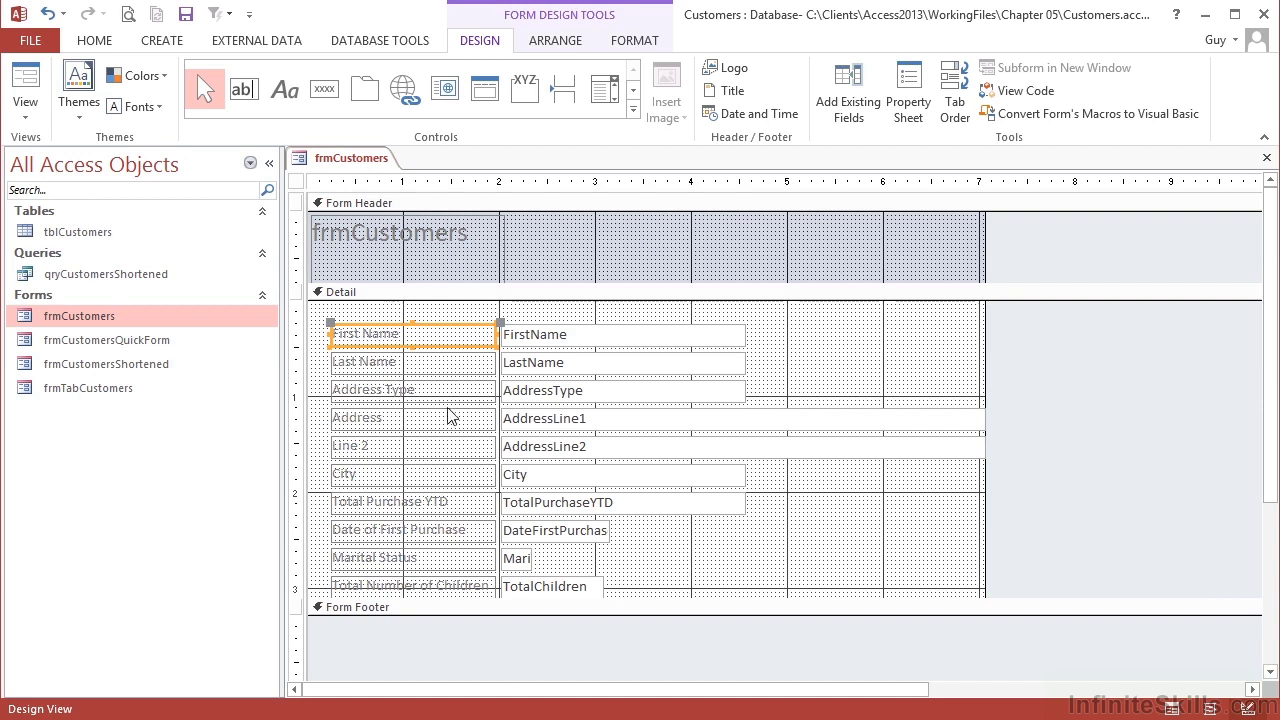
shift+click(428, 368)
shift+click(426, 390)
shift+click(428, 418)
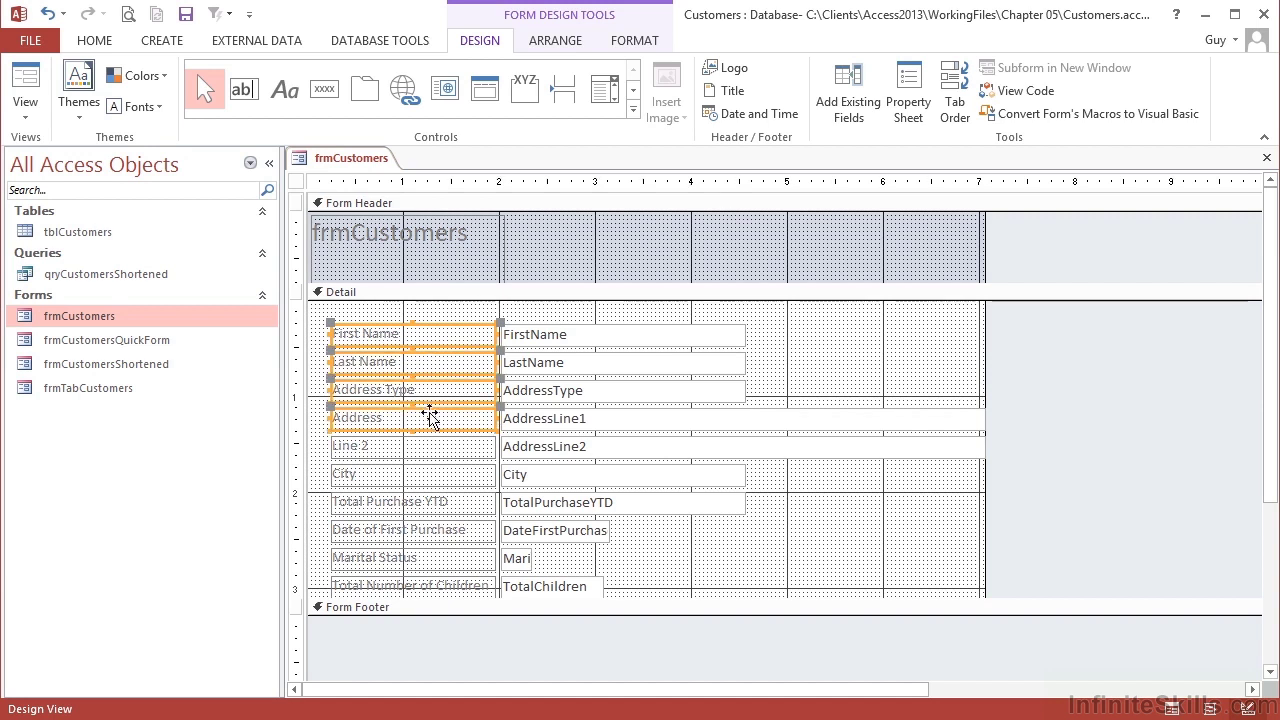
shift+click(430, 446)
shift+click(428, 474)
shift+click(430, 501)
shift+click(432, 530)
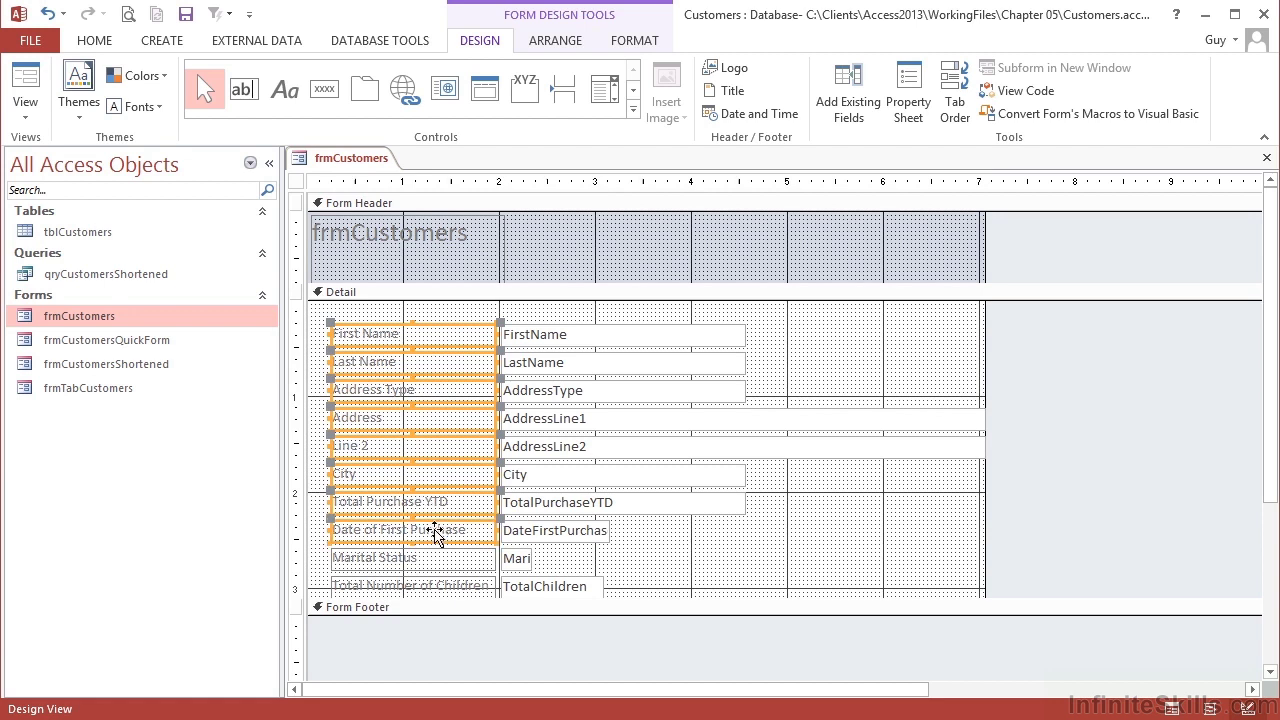
shift+click(428, 558)
shift+click(408, 585)
scroll(462, 475, down, 2)
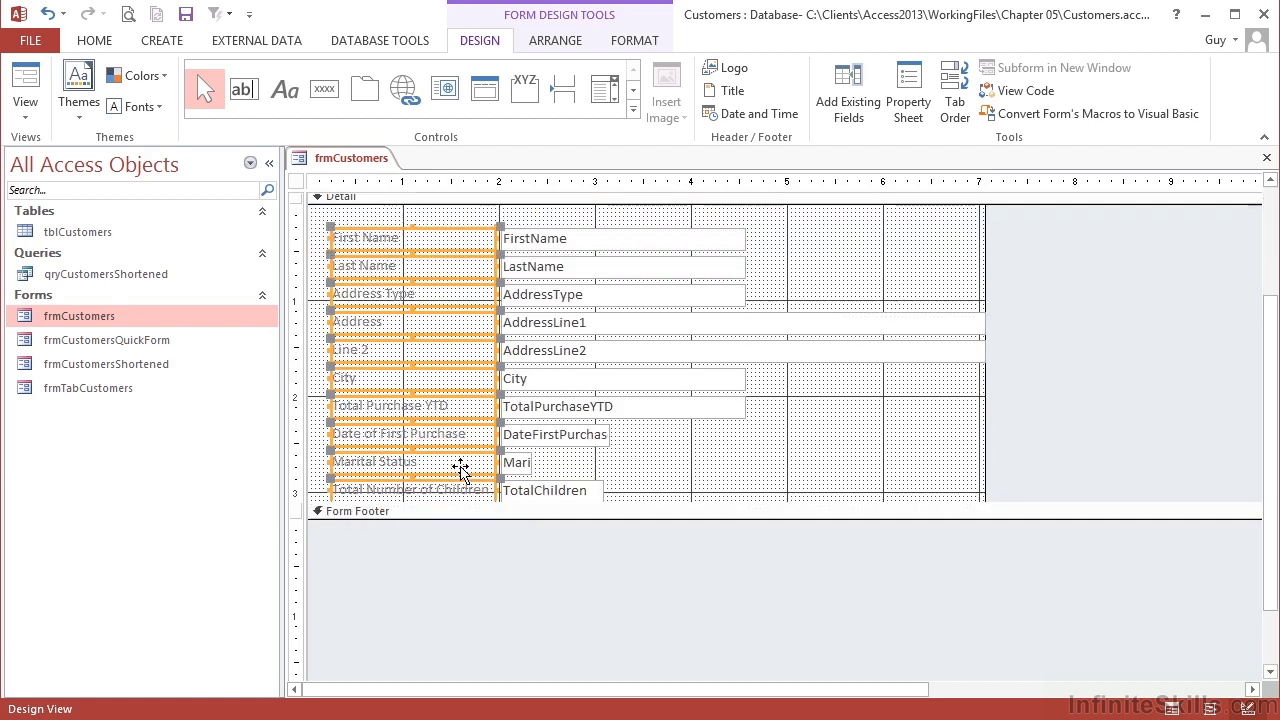
scroll(457, 462, up, 2)
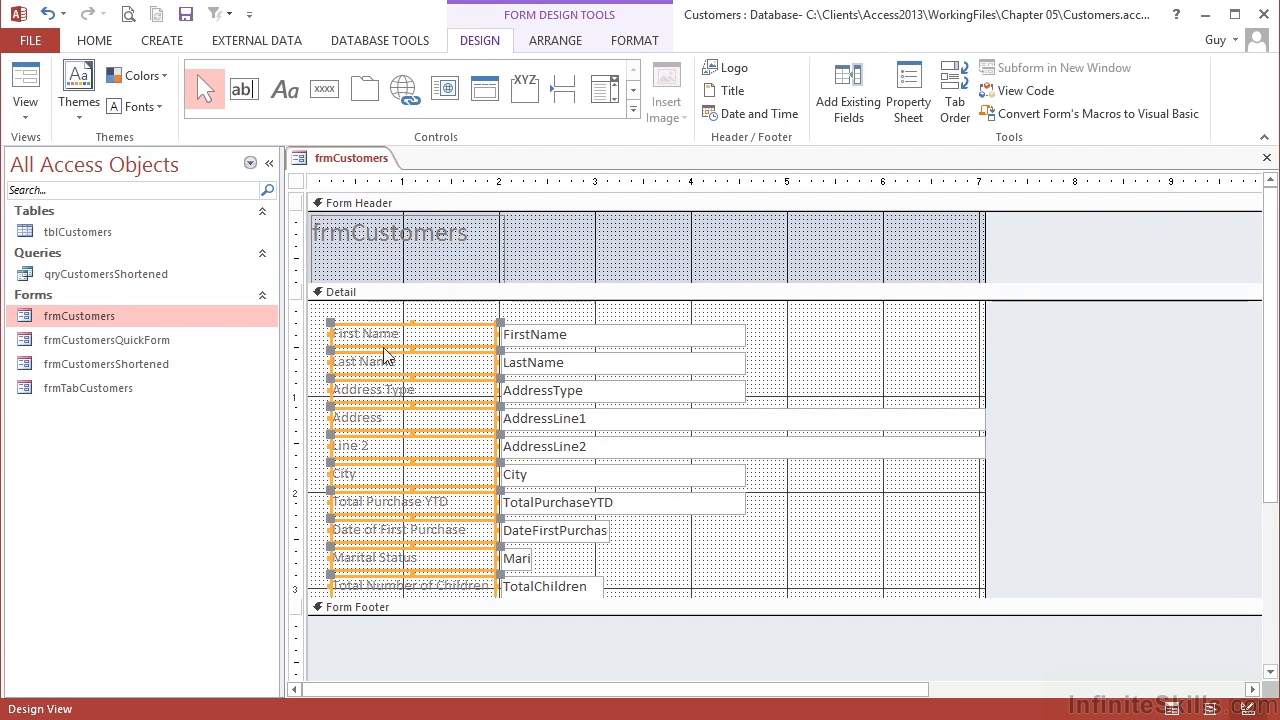
click(592, 316)
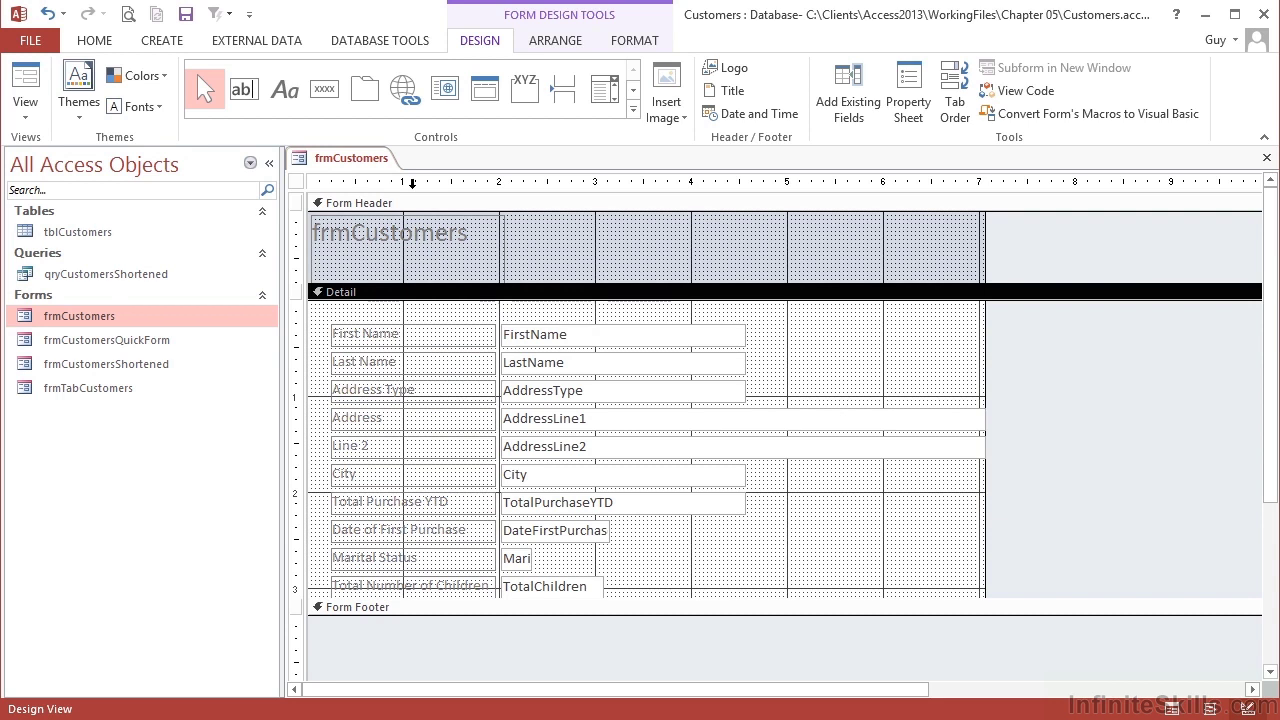
Select the whole column of field labels at once using the horizontal ruler, and exclude the form header title from the selection
click(412, 183)
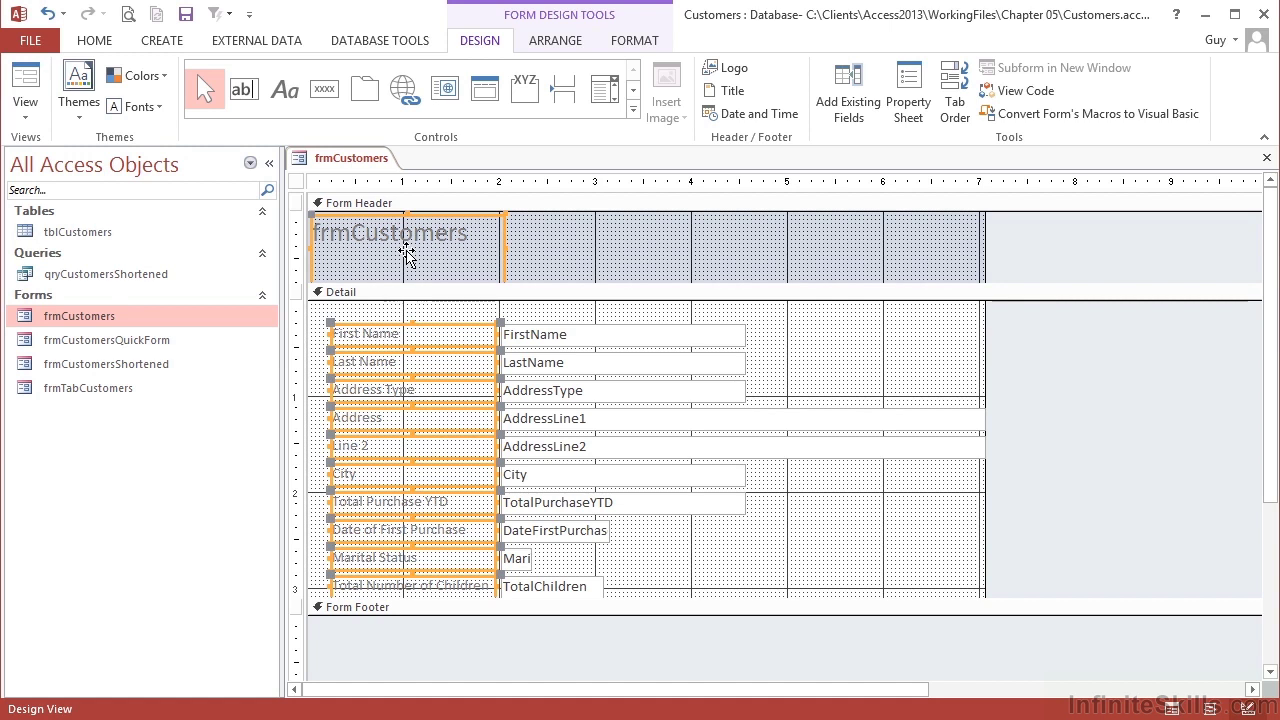
shift+click(407, 252)
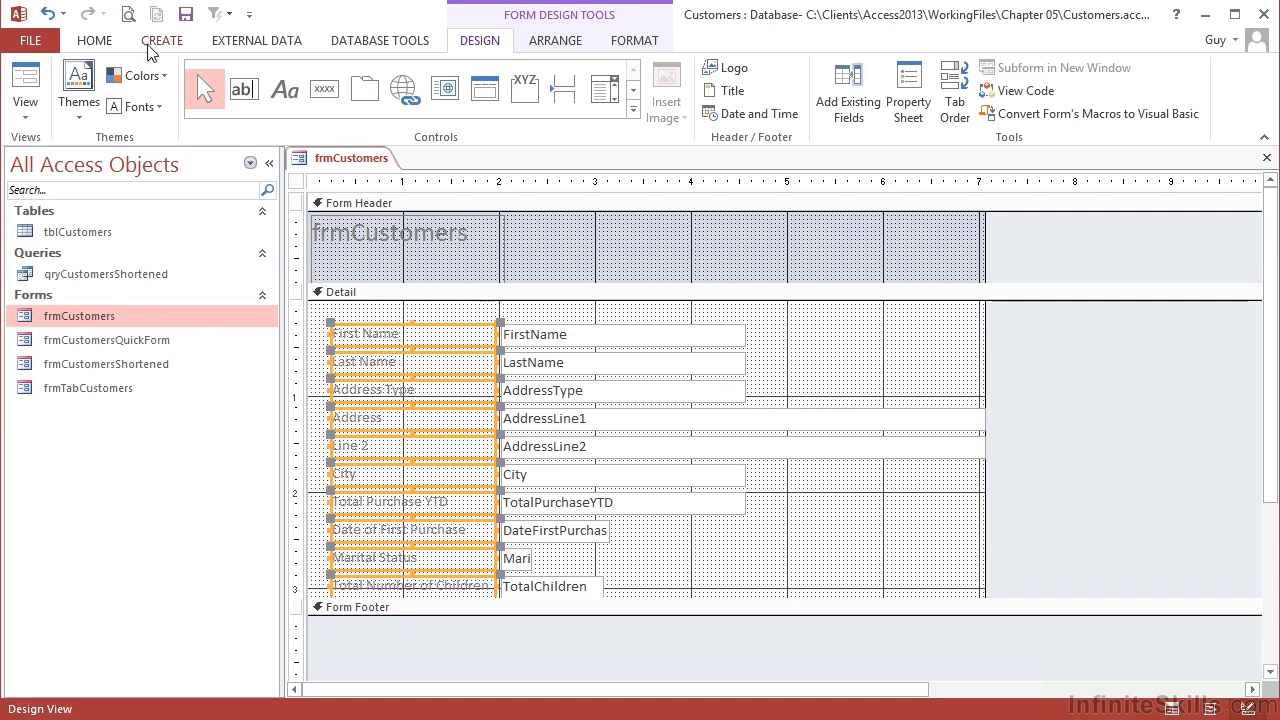
Set the font color of the selected field labels to Blue, Accent 1, Darker 50%
click(95, 44)
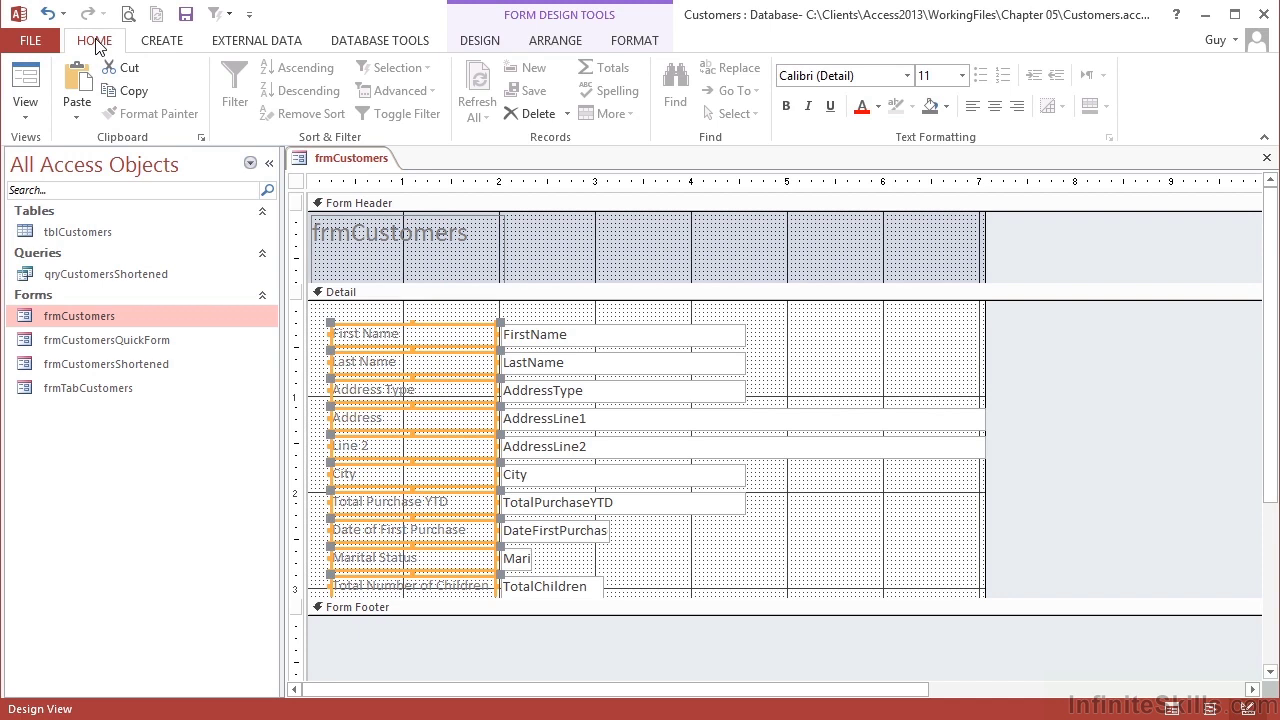
click(879, 113)
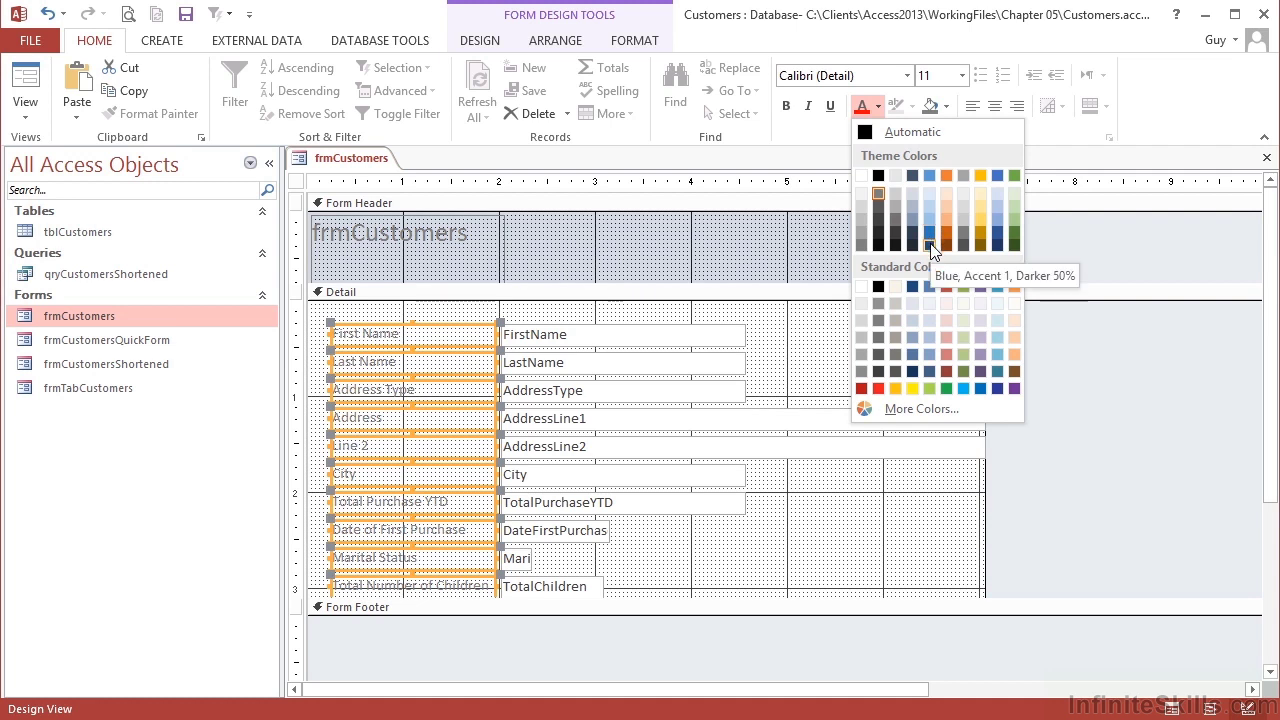
click(930, 246)
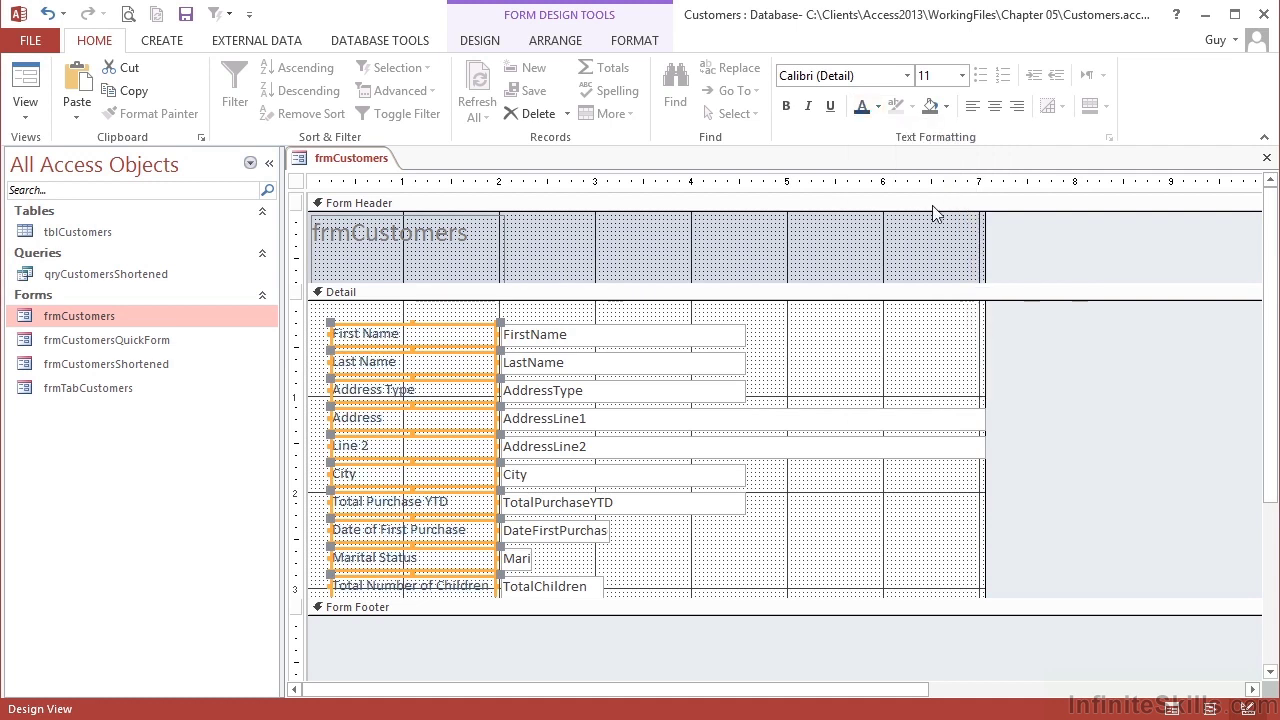
Give the selected field labels an Automatic background color and make their text bold
click(948, 110)
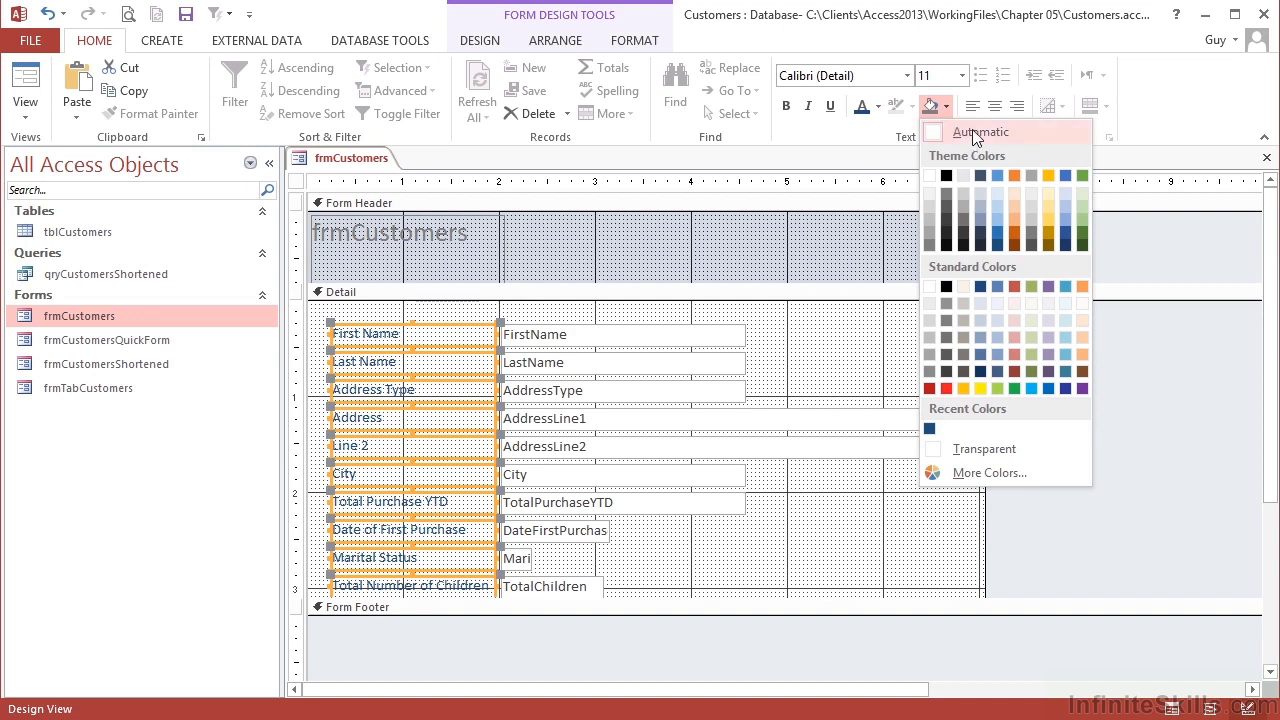
click(974, 131)
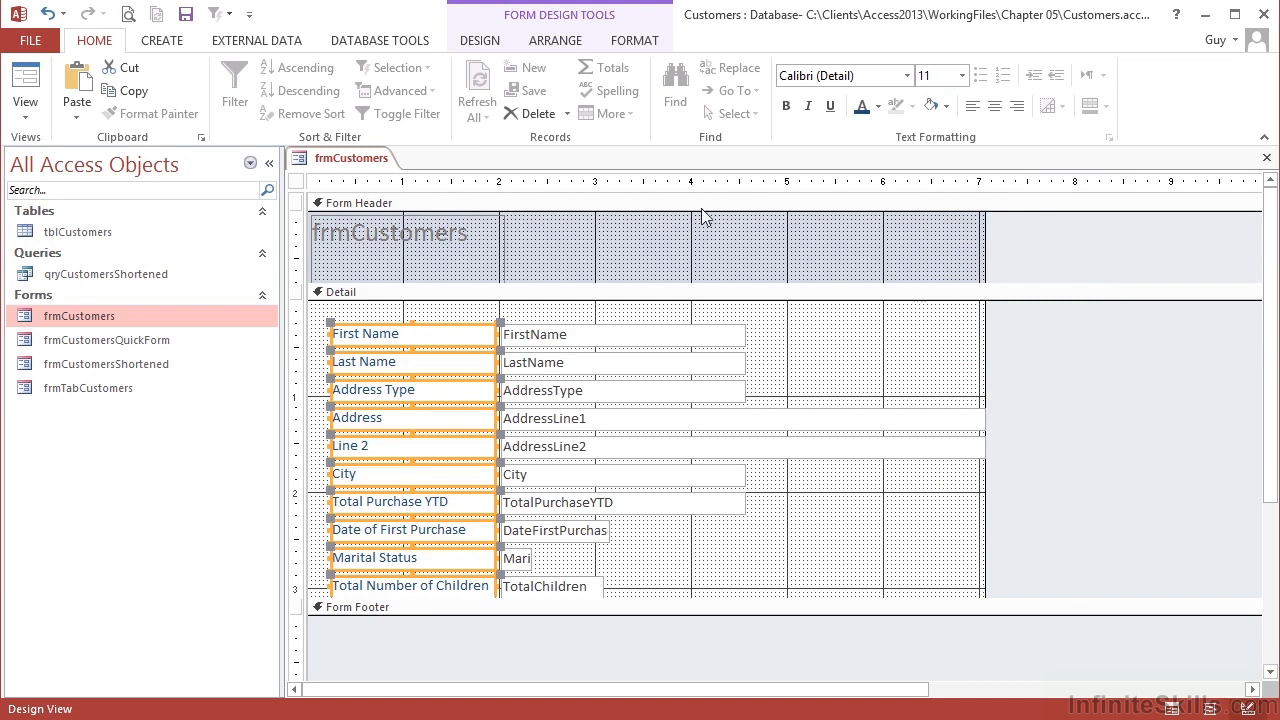
click(786, 107)
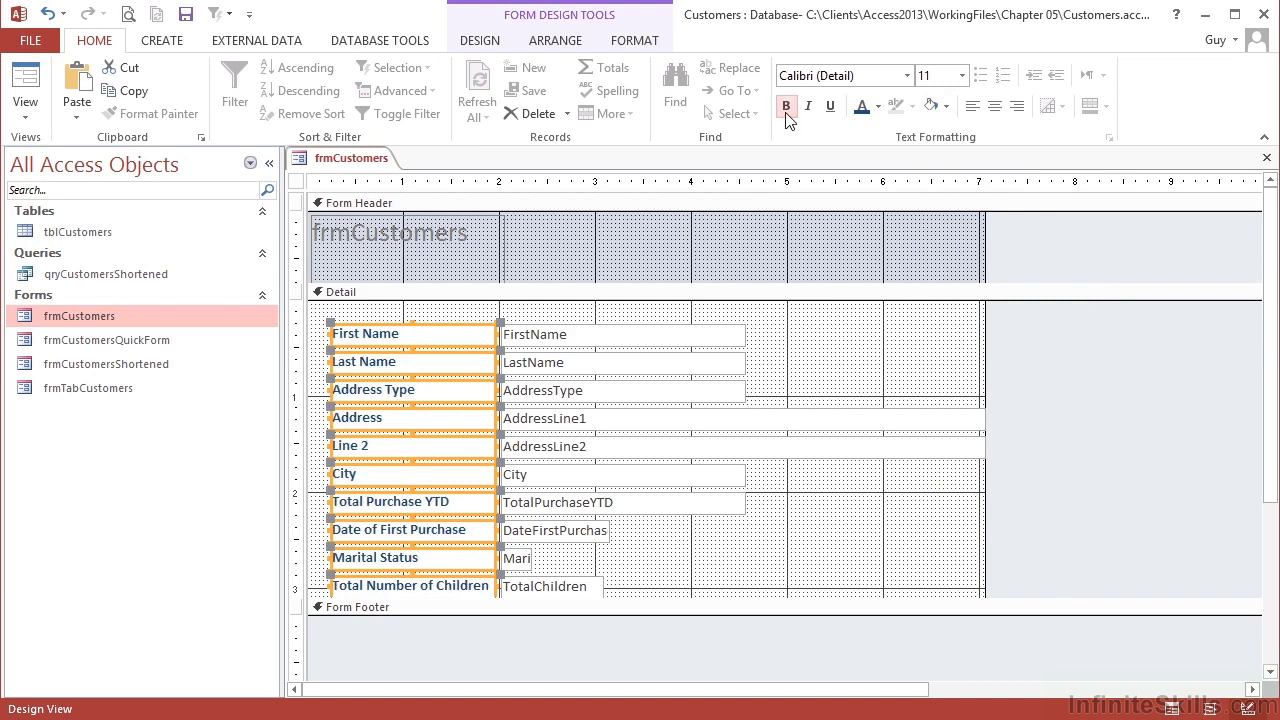
Delete the selected field labels from the Detail section and undo the deletion
key(Delete)
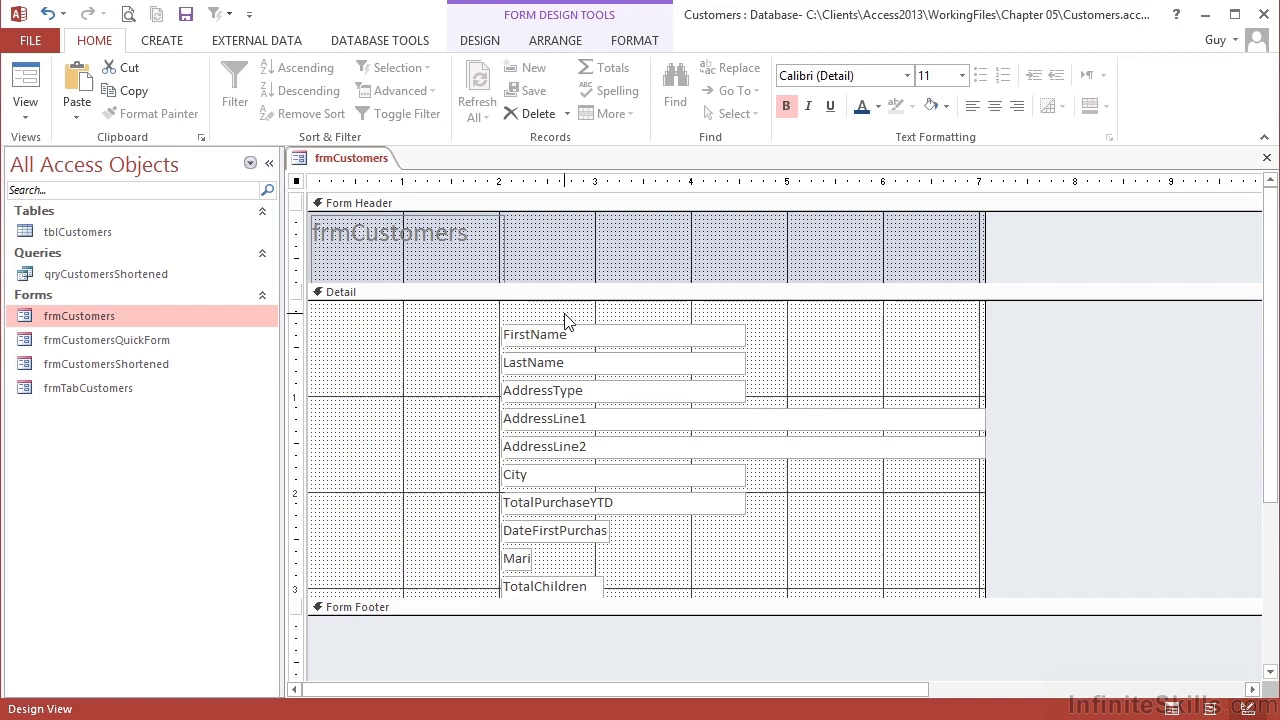
key(ctrl+z)
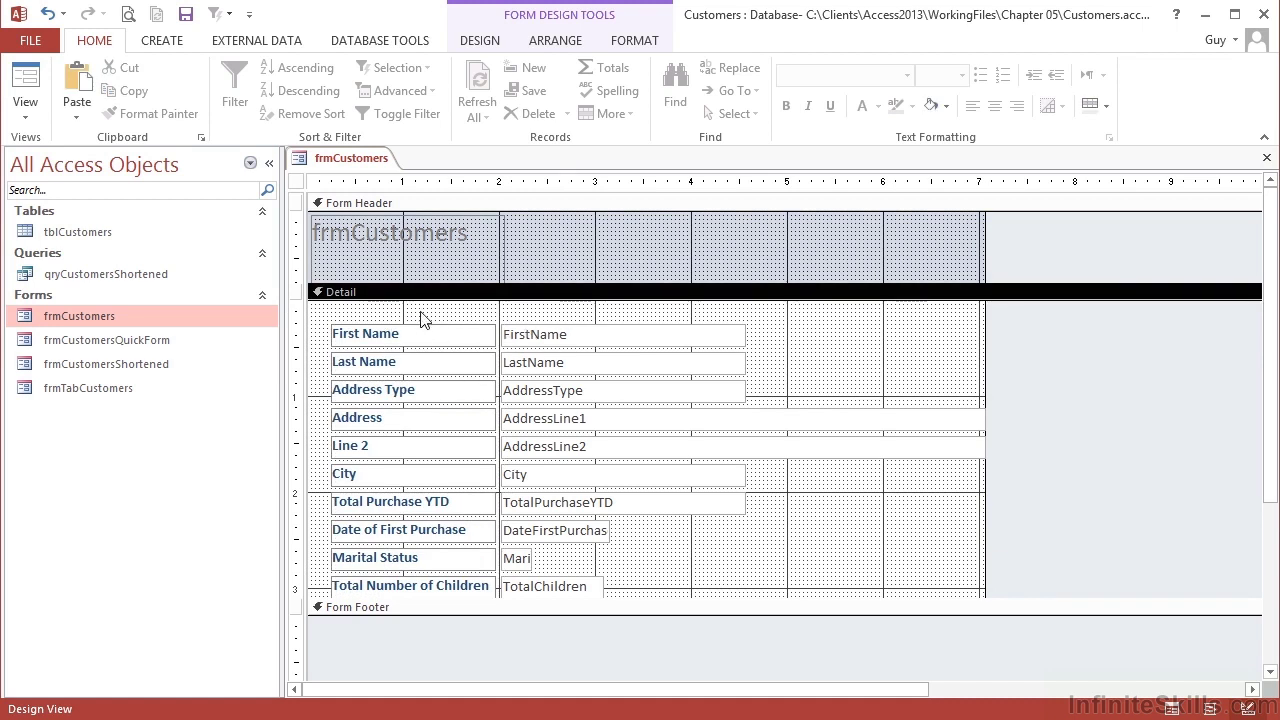
Check the formatted labels in Form View and return to Design View
click(33, 85)
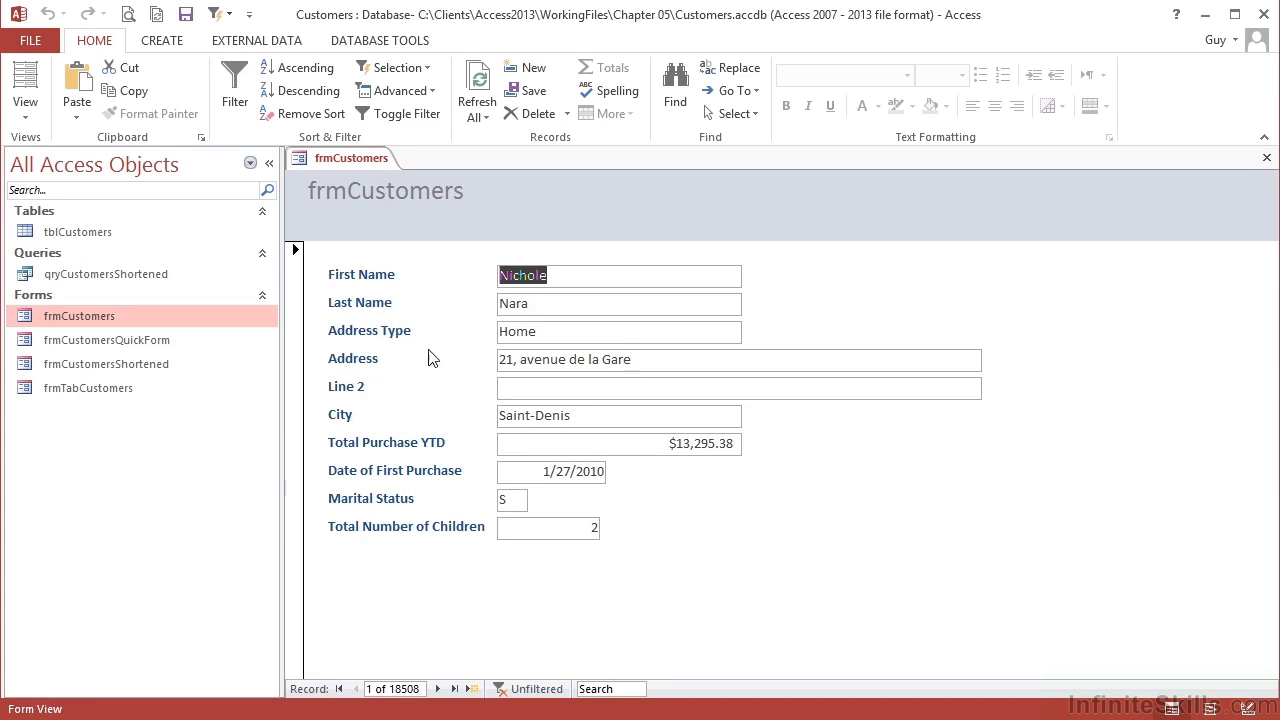
click(25, 112)
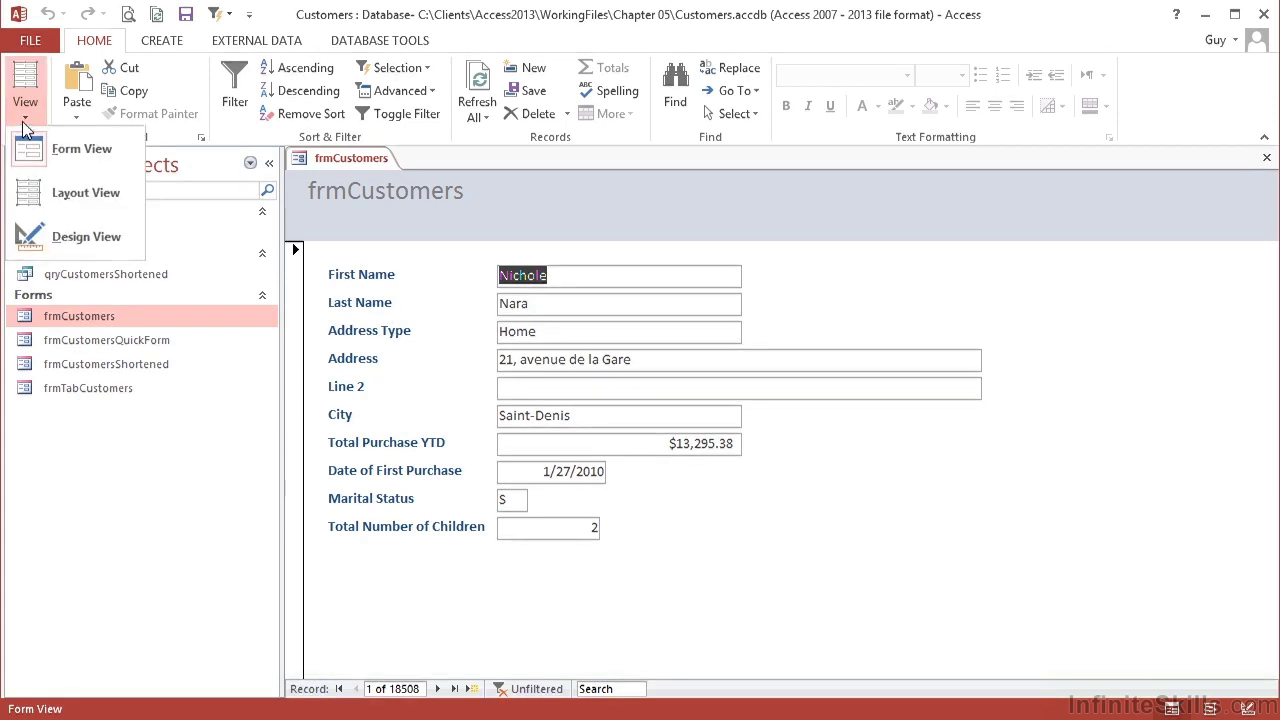
click(66, 240)
Set the font color of only the Last Name label to a dark orange theme color
click(373, 360)
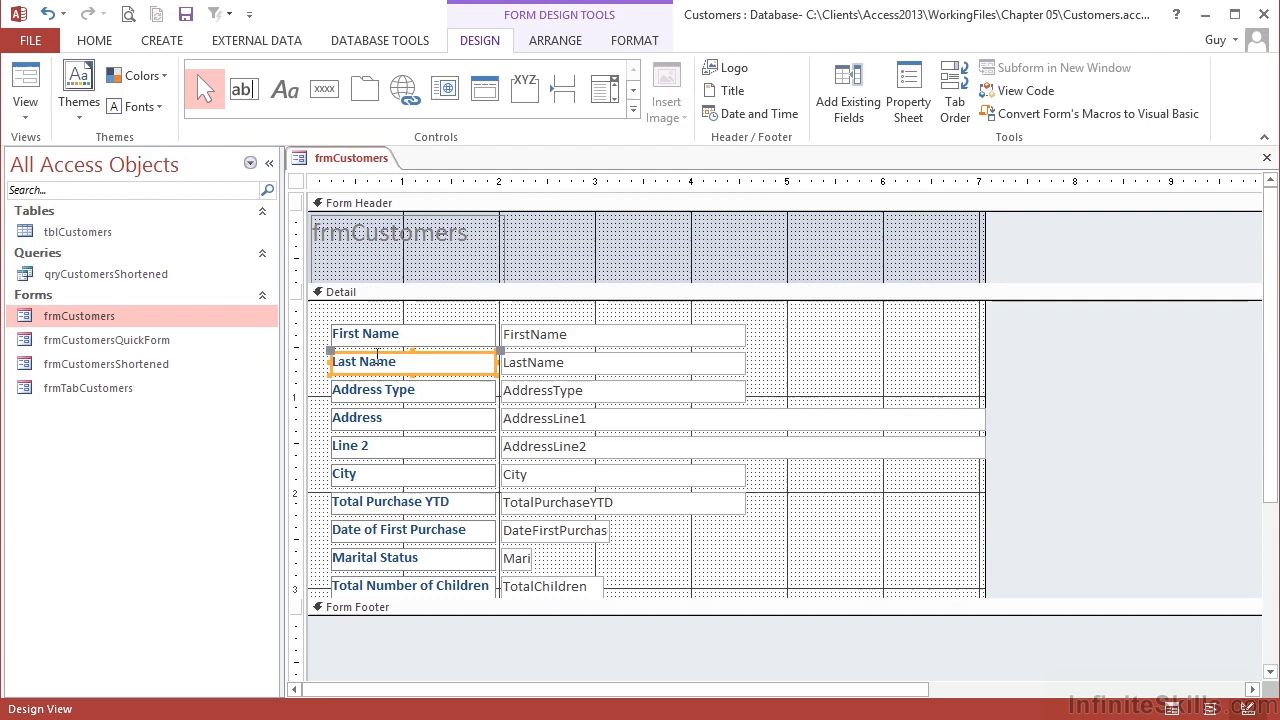
click(108, 42)
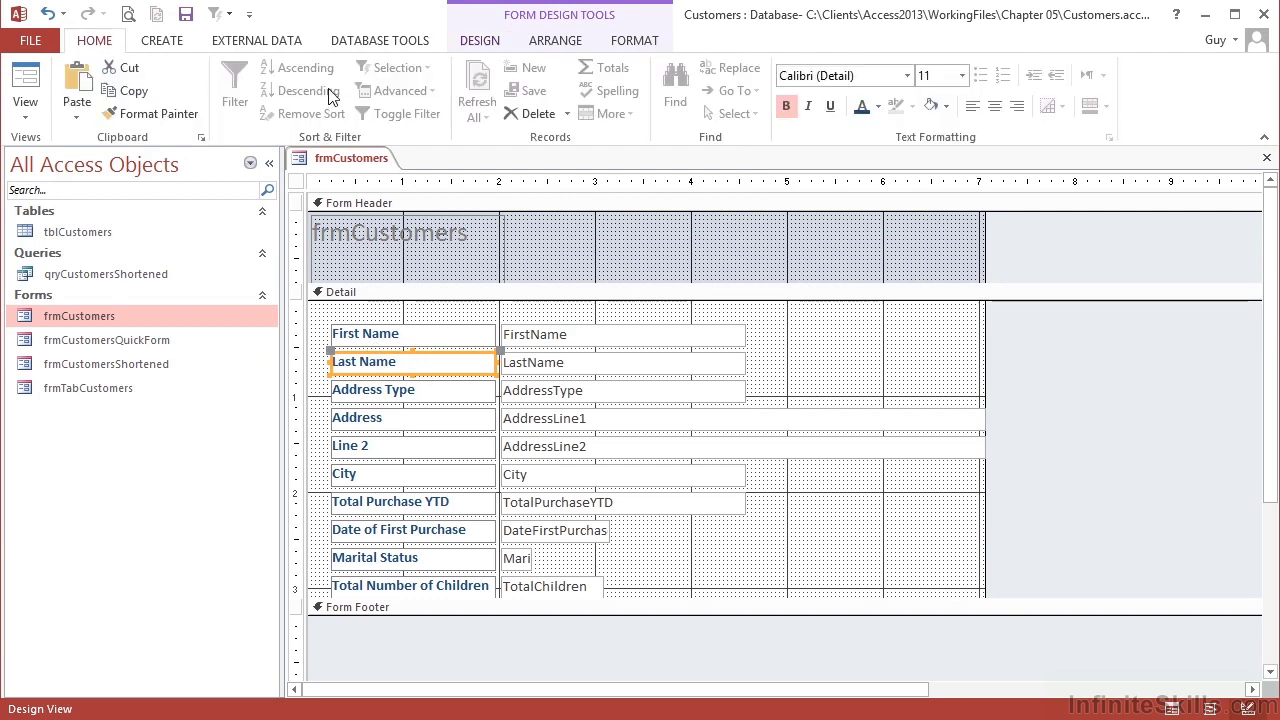
click(878, 107)
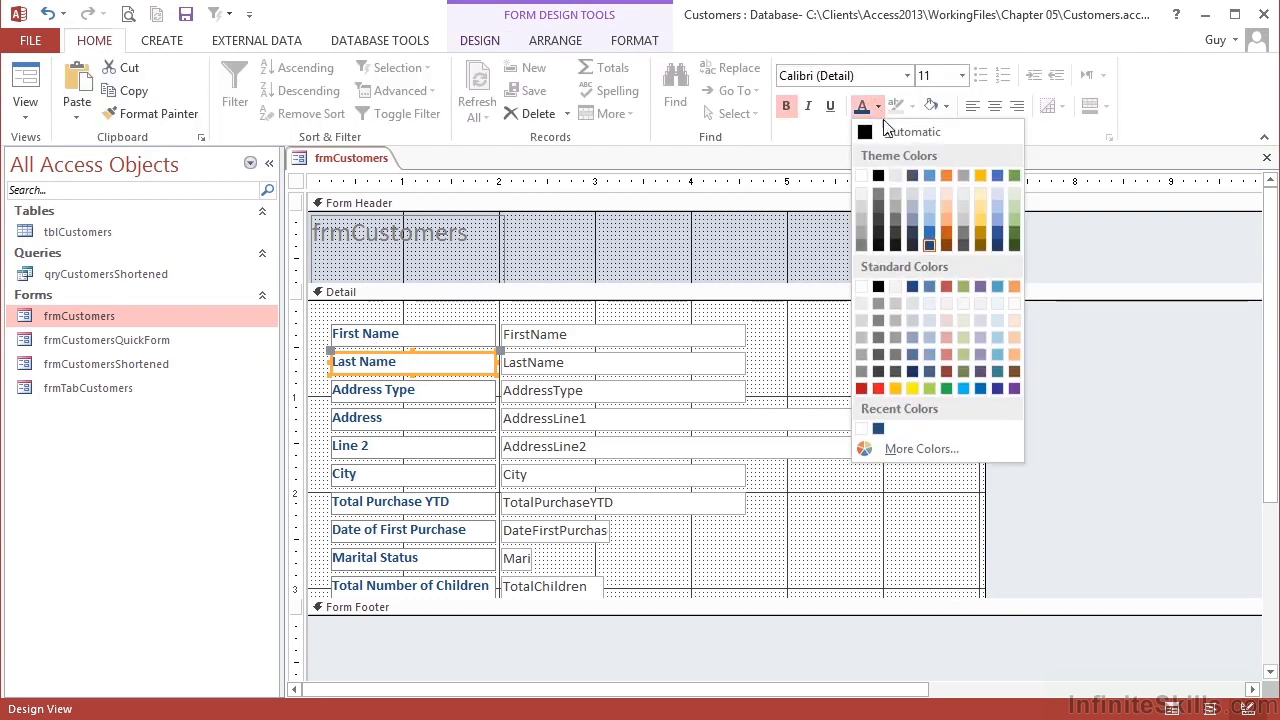
click(948, 238)
Preview the Last Name label's color in Form View and switch the form back to Design View
click(33, 113)
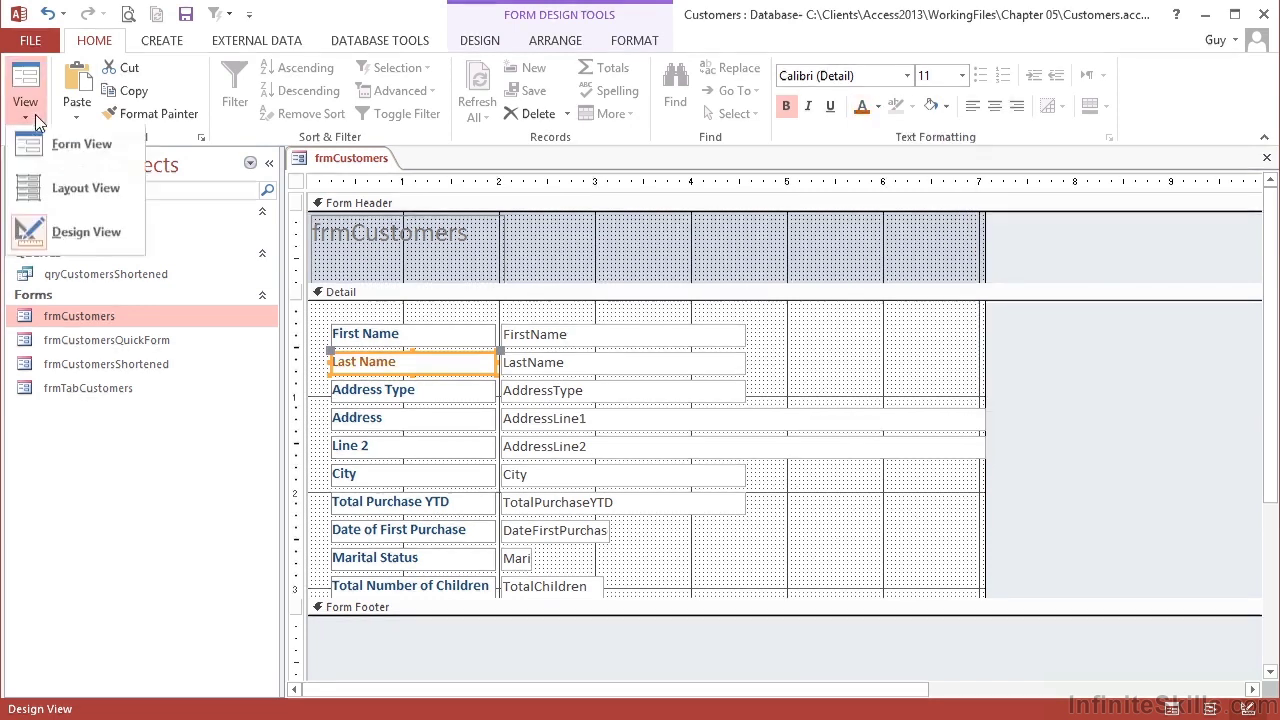
click(55, 148)
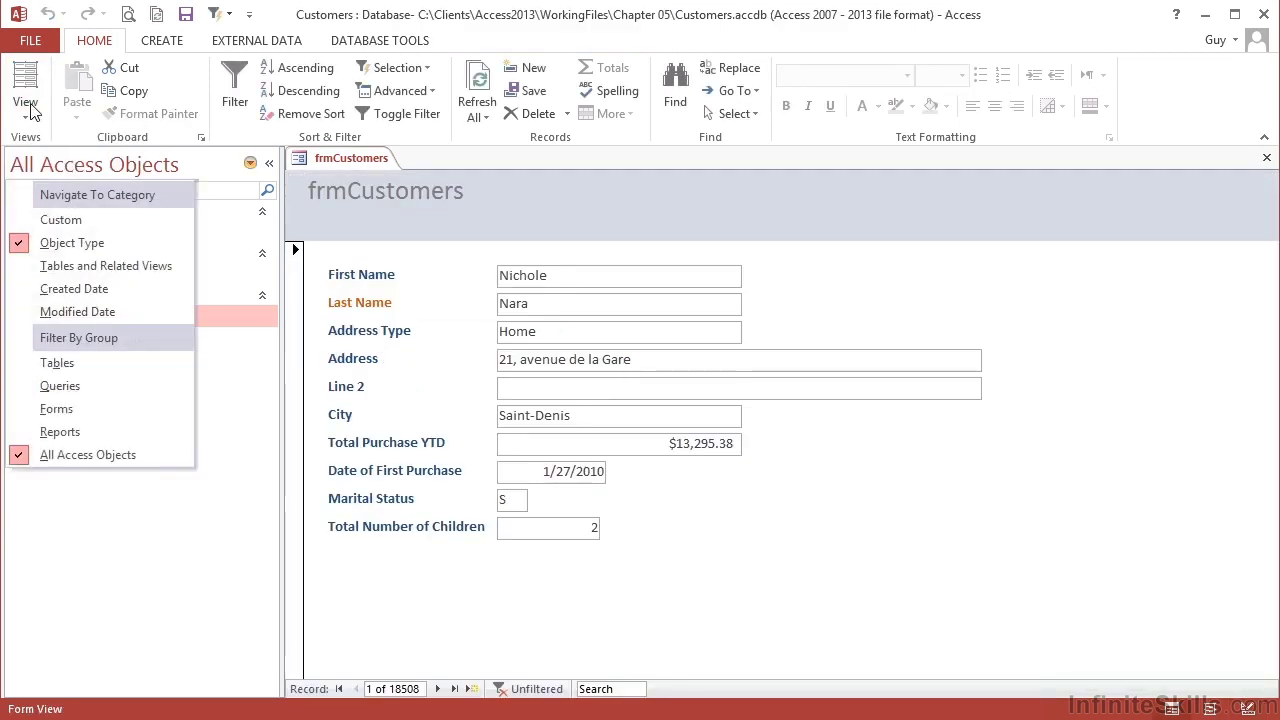
click(30, 110)
click(45, 146)
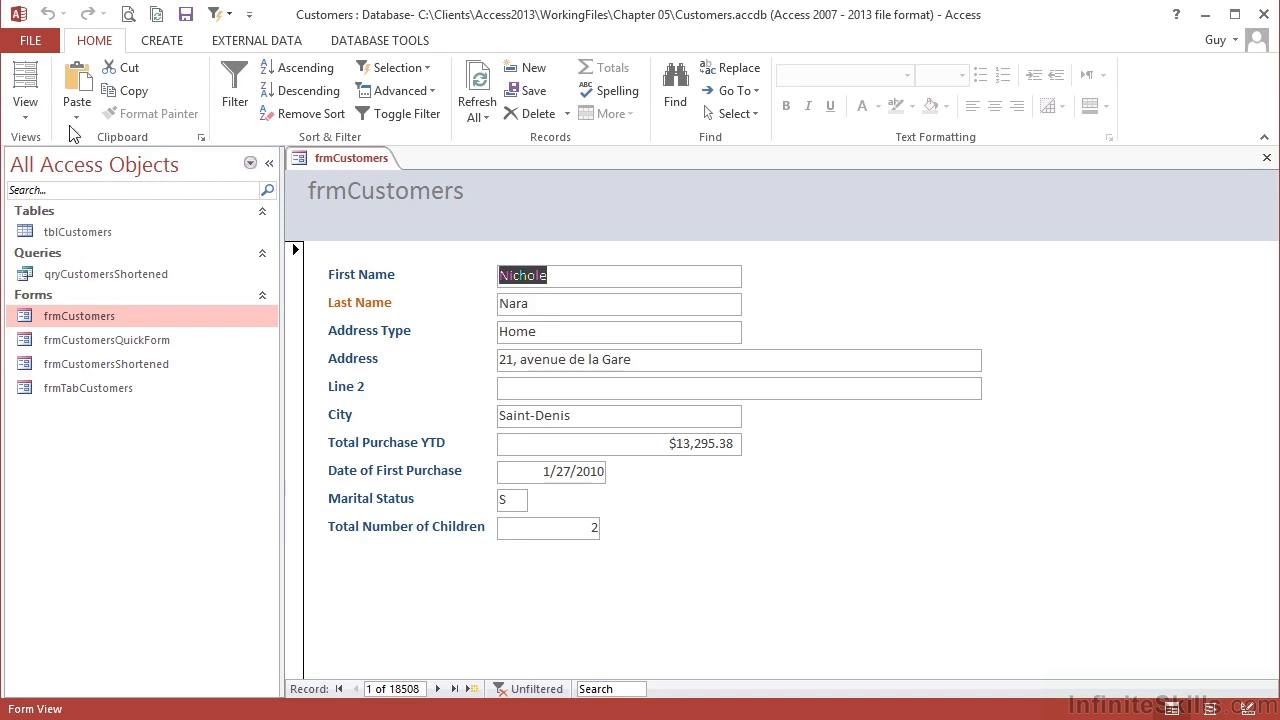
click(26, 108)
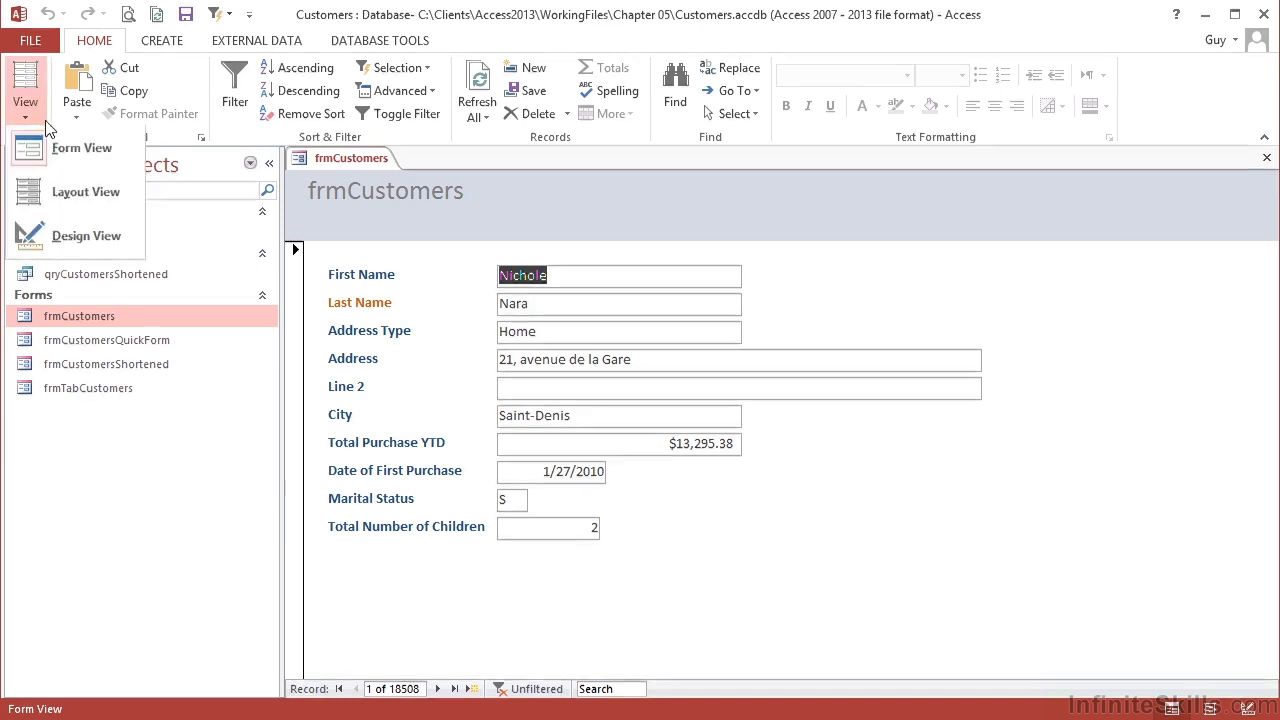
click(68, 236)
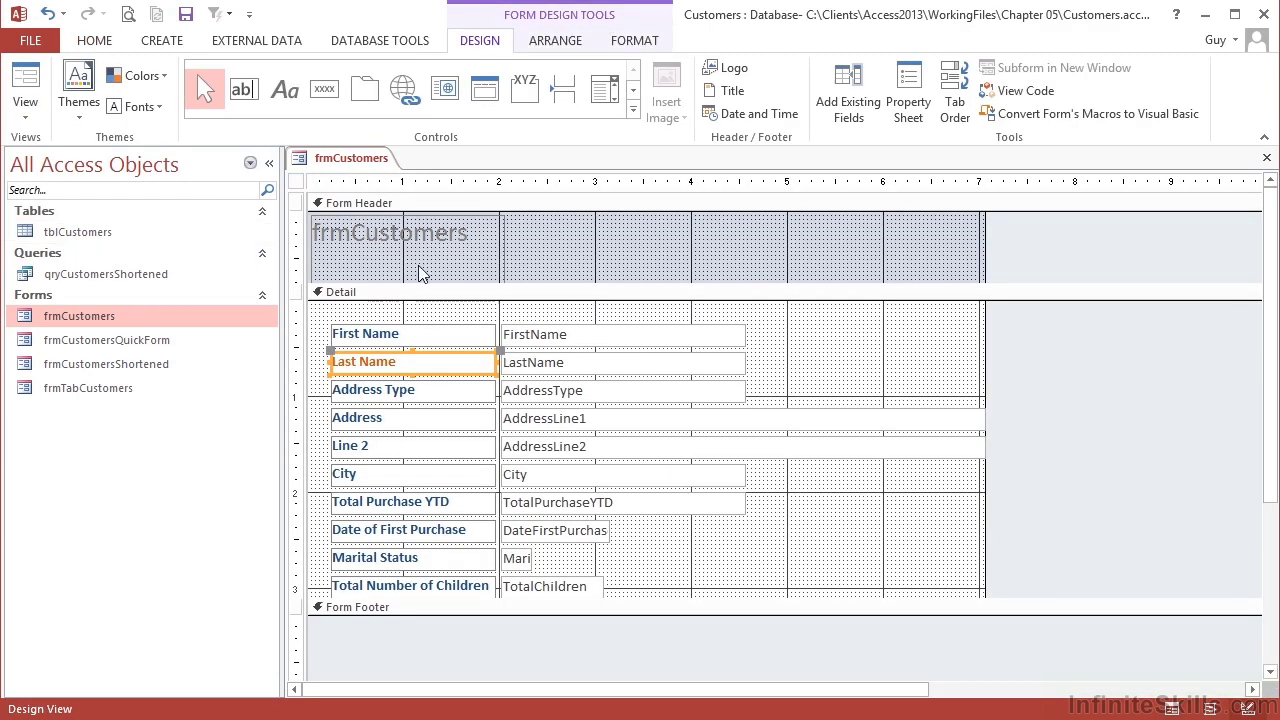
Select all the field text boxes in the Detail section, from FirstName to TotalChildren, using the horizontal ruler for the whole column
click(641, 335)
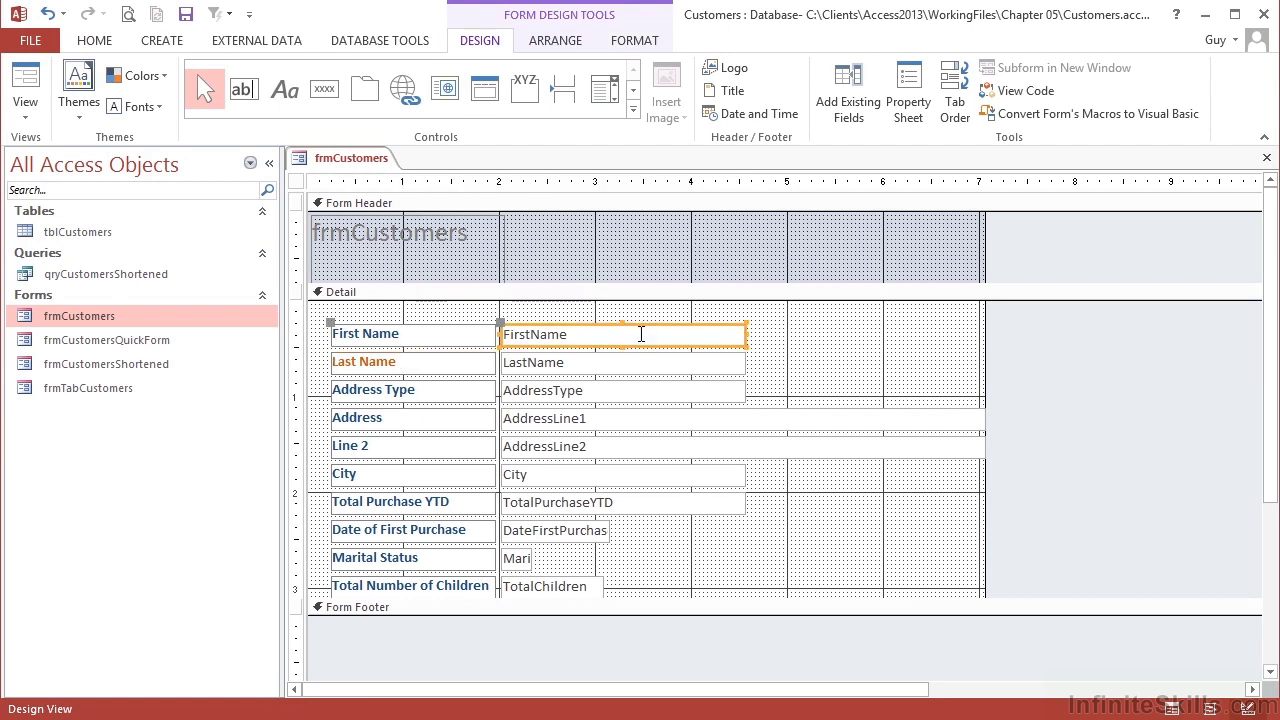
shift+click(647, 367)
shift+click(650, 392)
shift+click(661, 420)
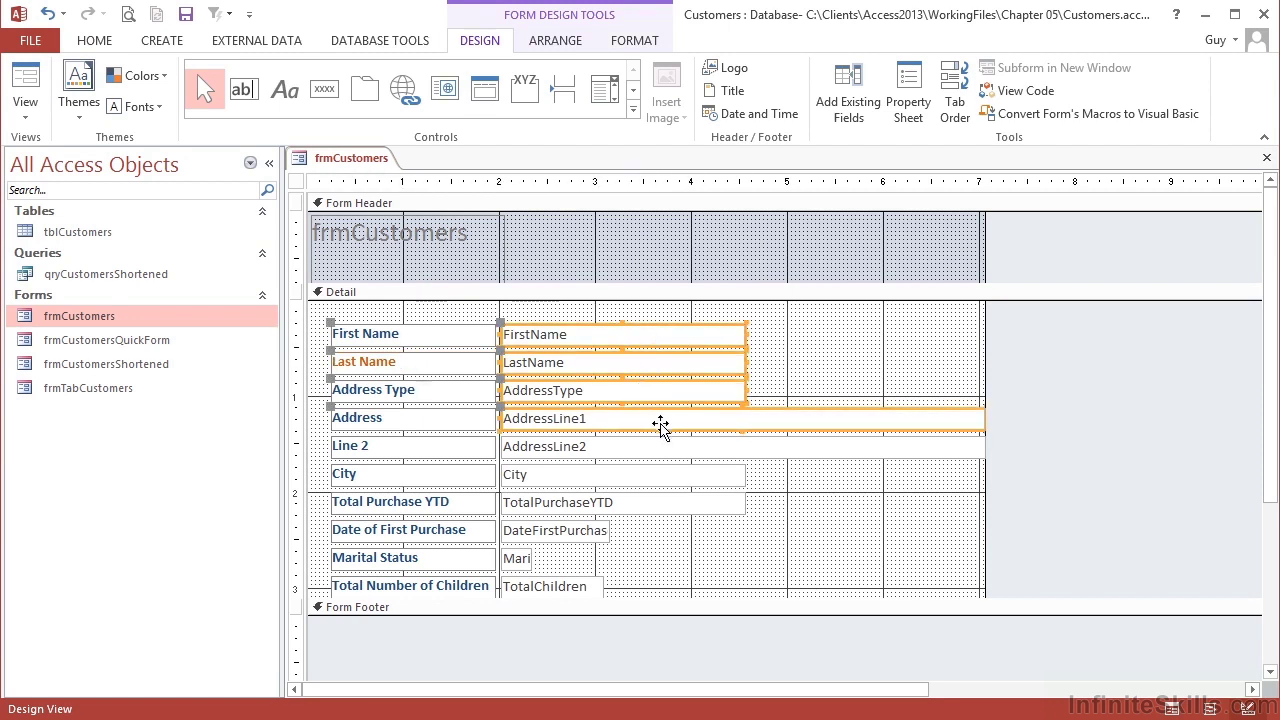
shift+click(625, 184)
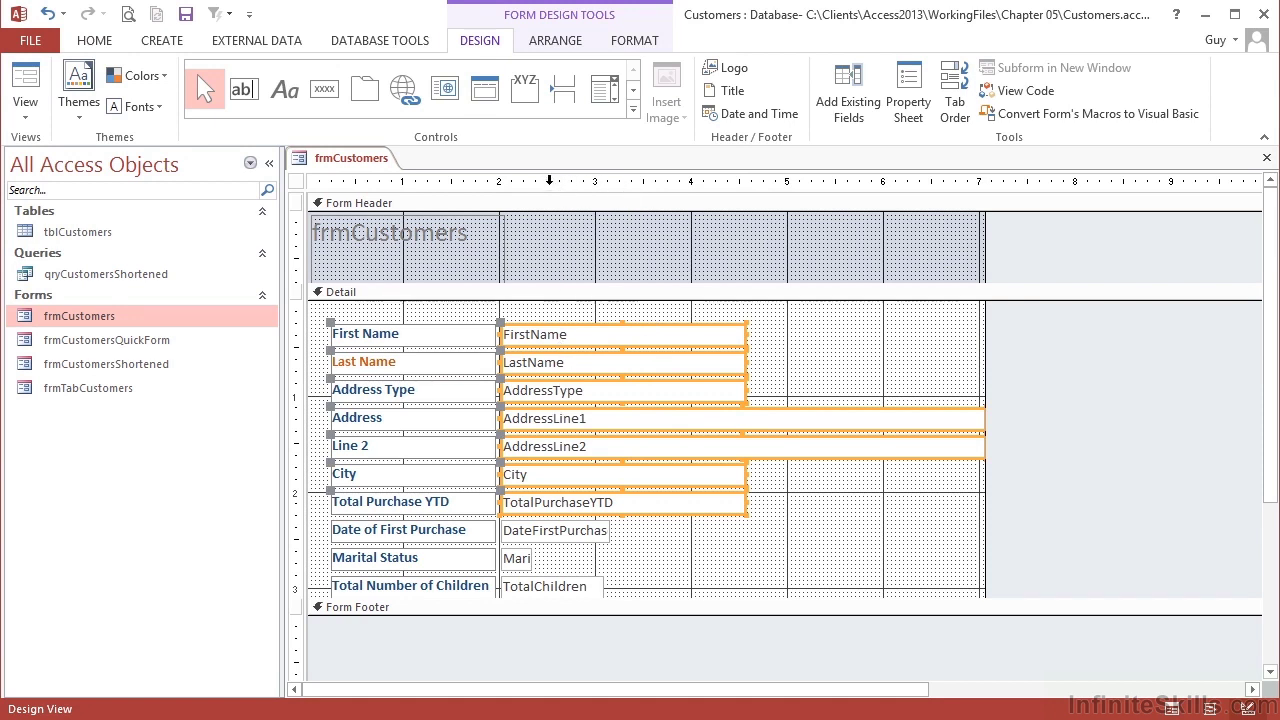
drag(549, 180, 704, 173)
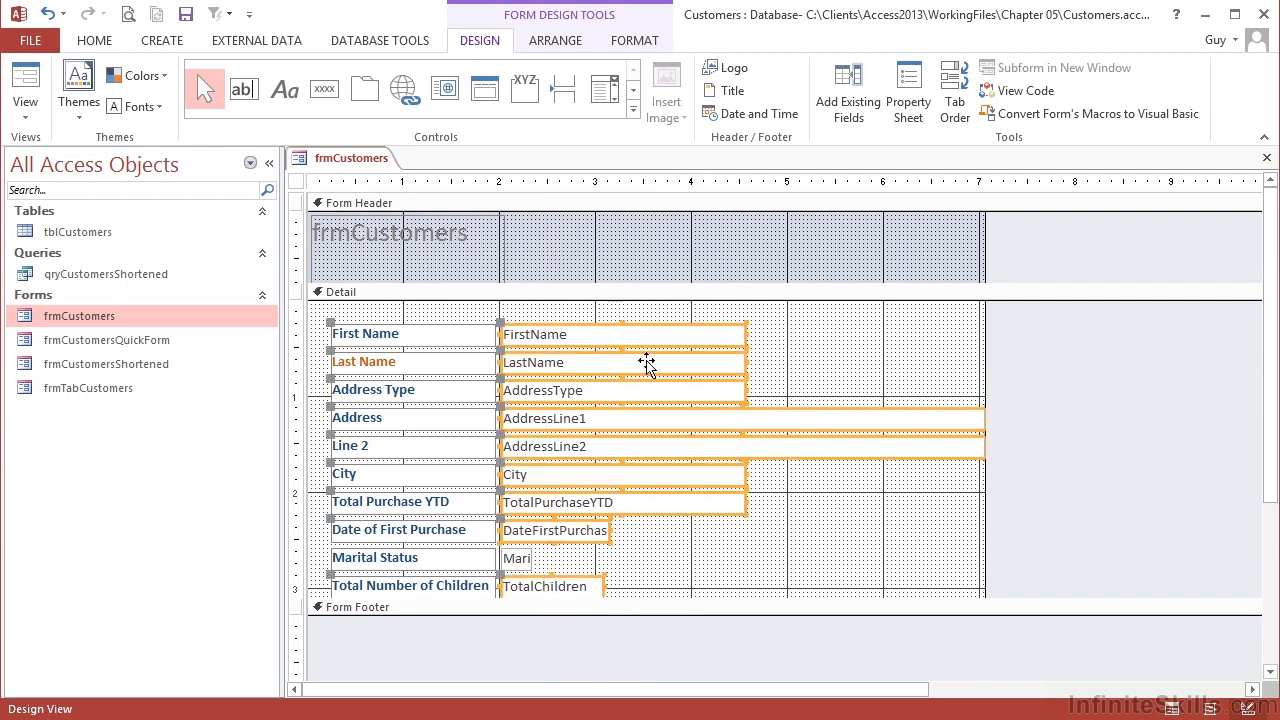
drag(521, 182, 646, 181)
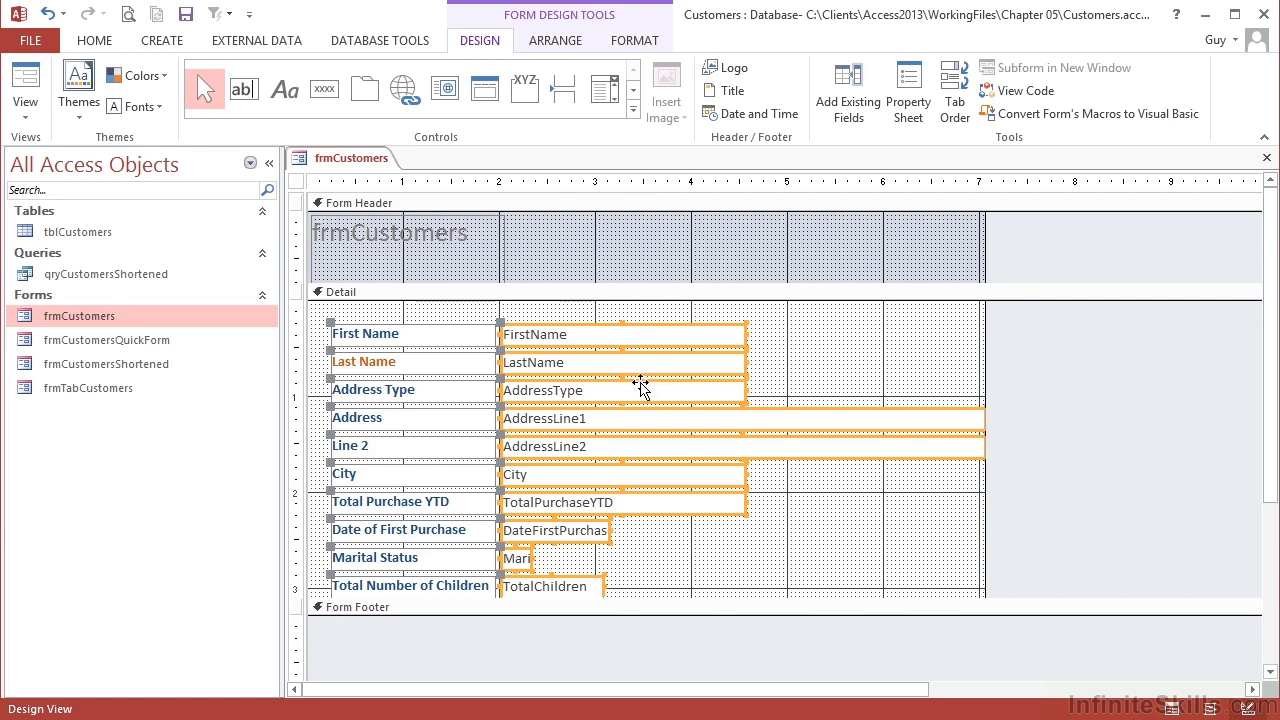
Set the font color of the selected text boxes to light blue and replace it with a blue-gray theme color
click(94, 40)
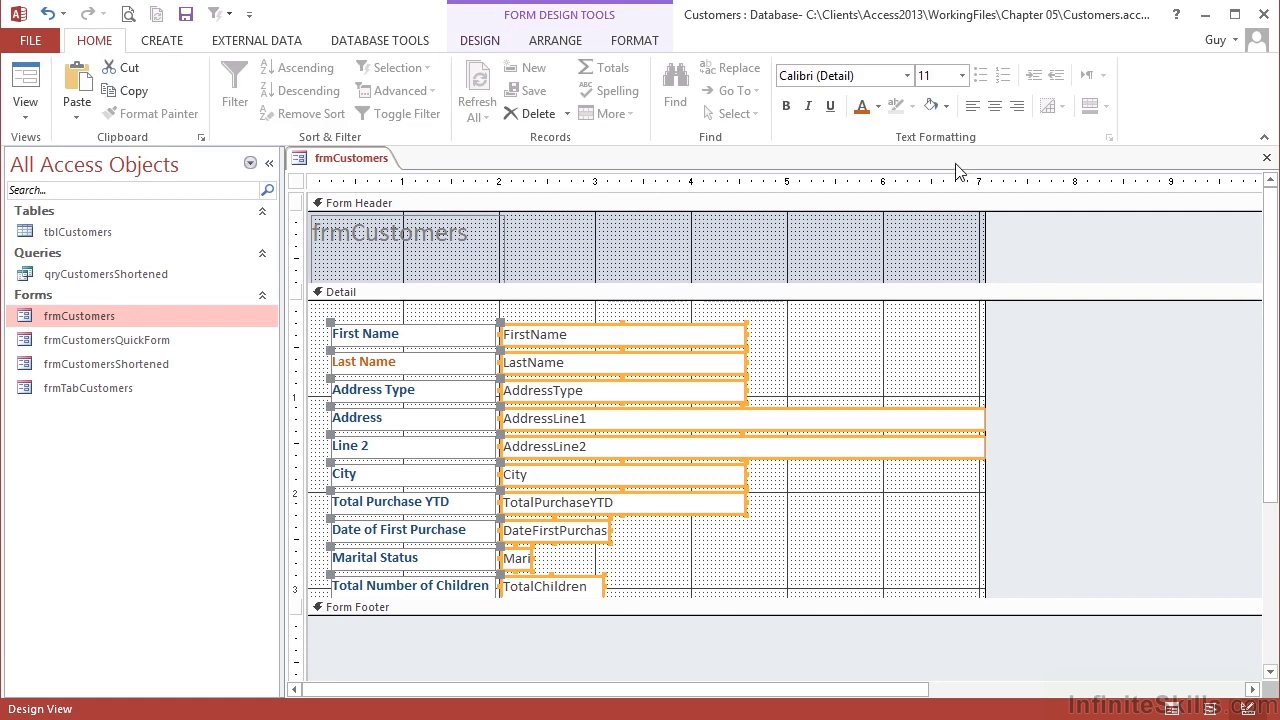
click(877, 107)
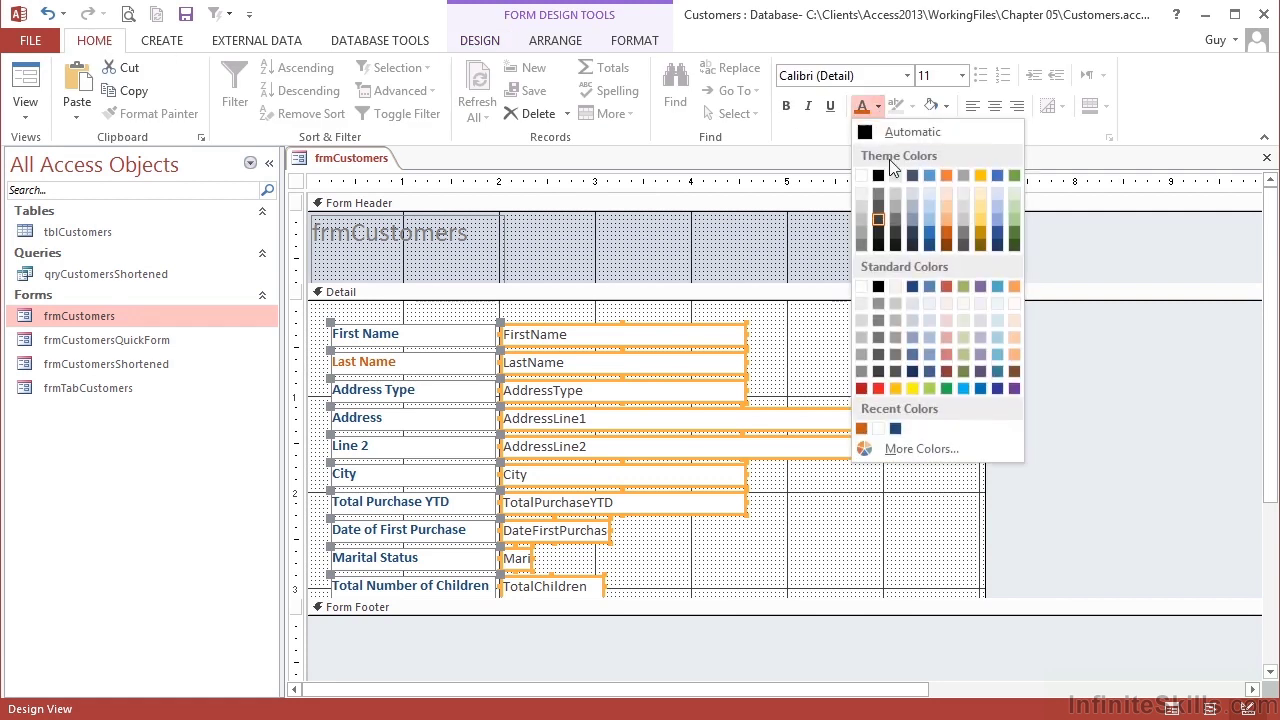
click(924, 218)
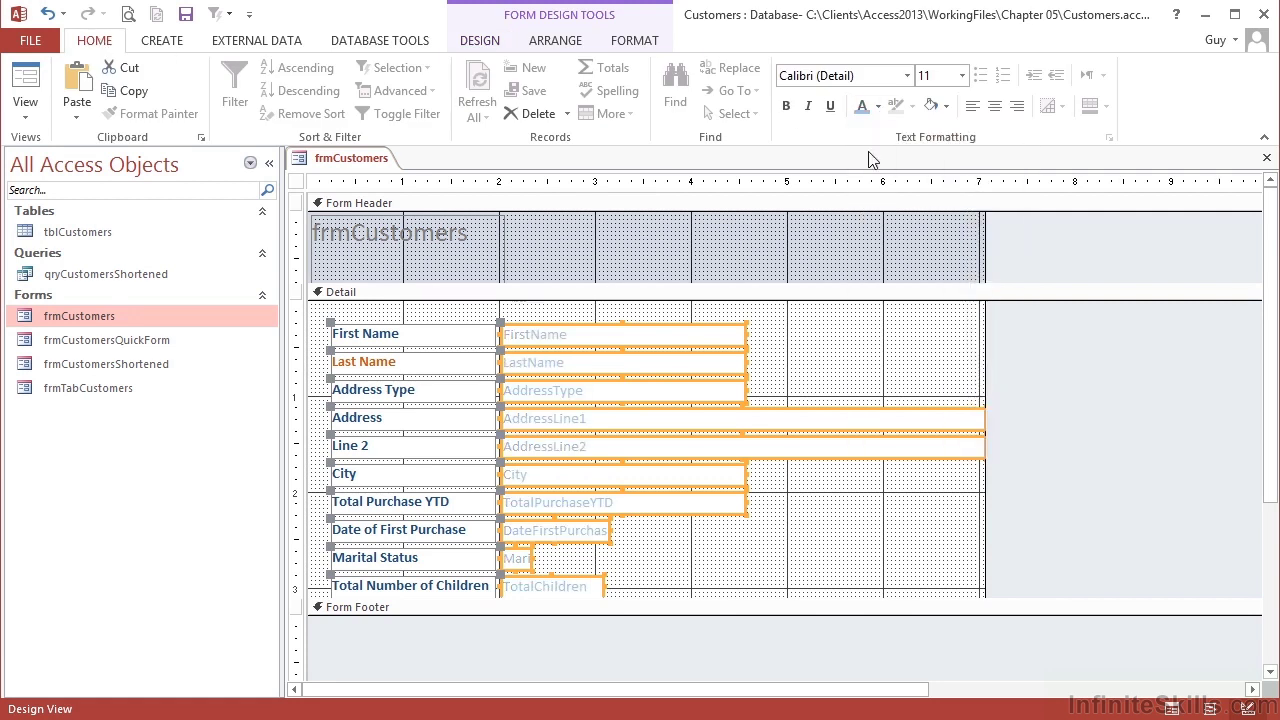
click(877, 107)
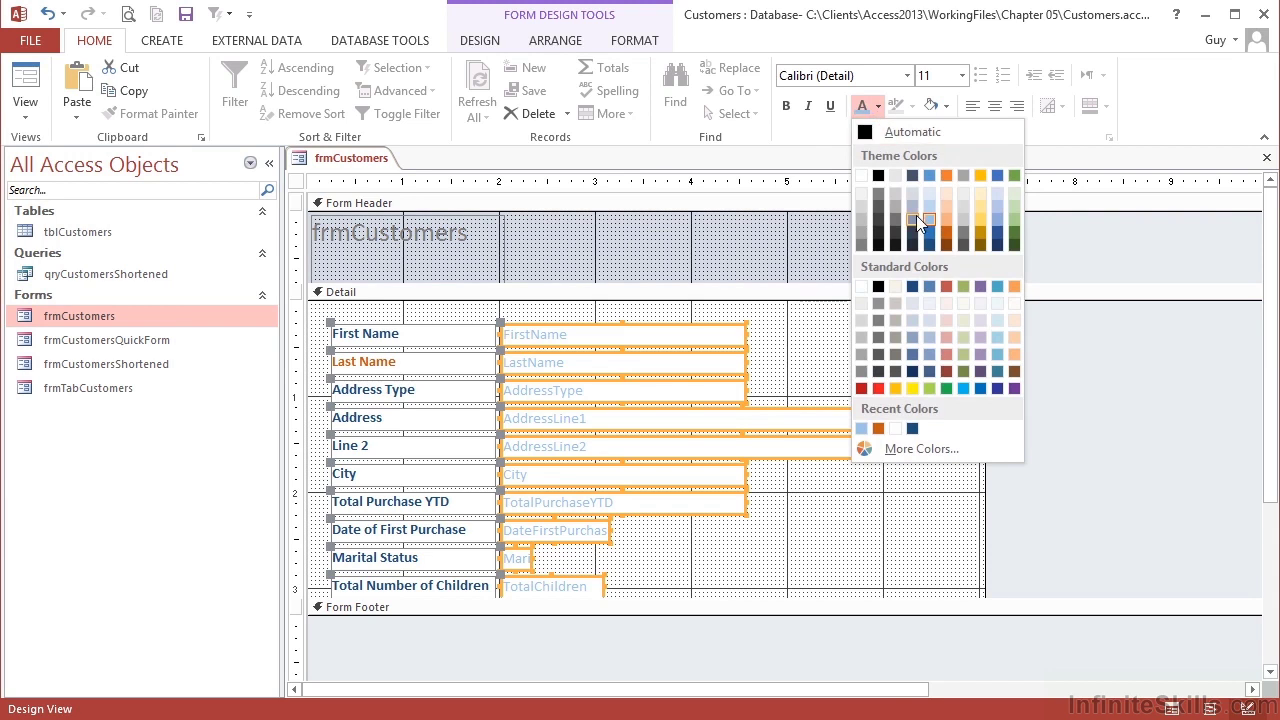
click(916, 215)
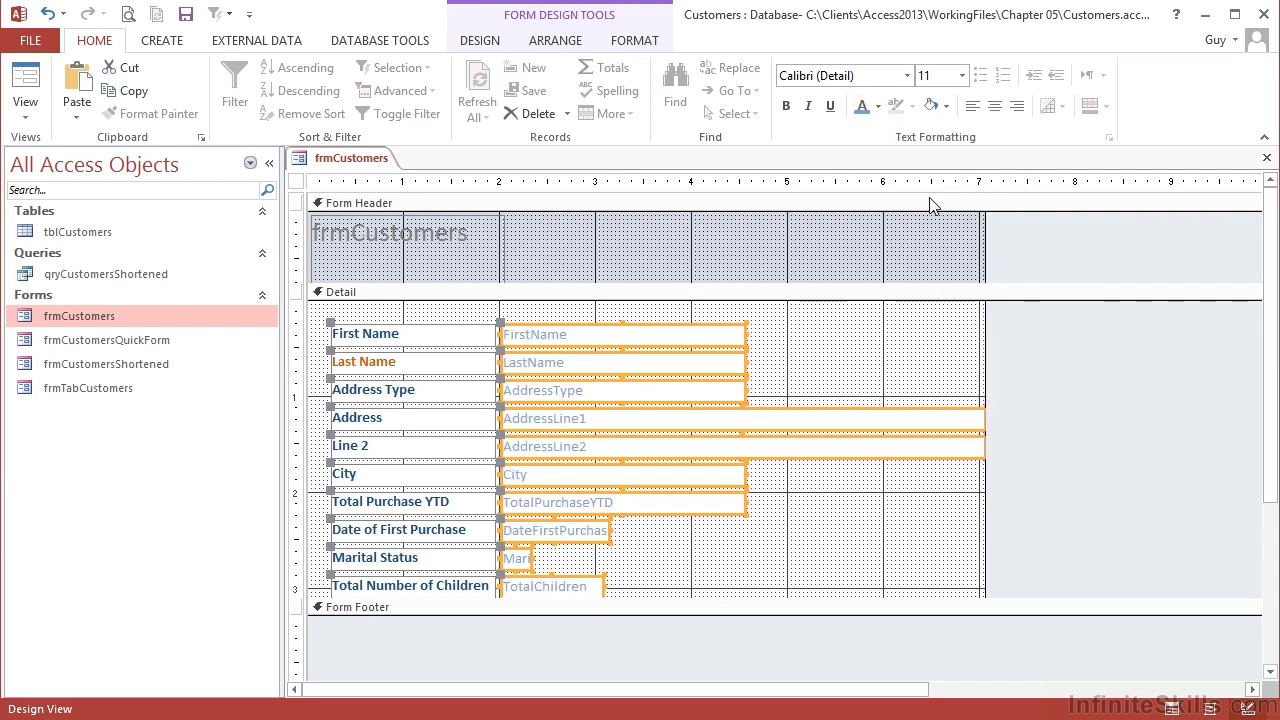
Review the text box color in Form View by paging forward to record 4, and return to Design View
click(25, 88)
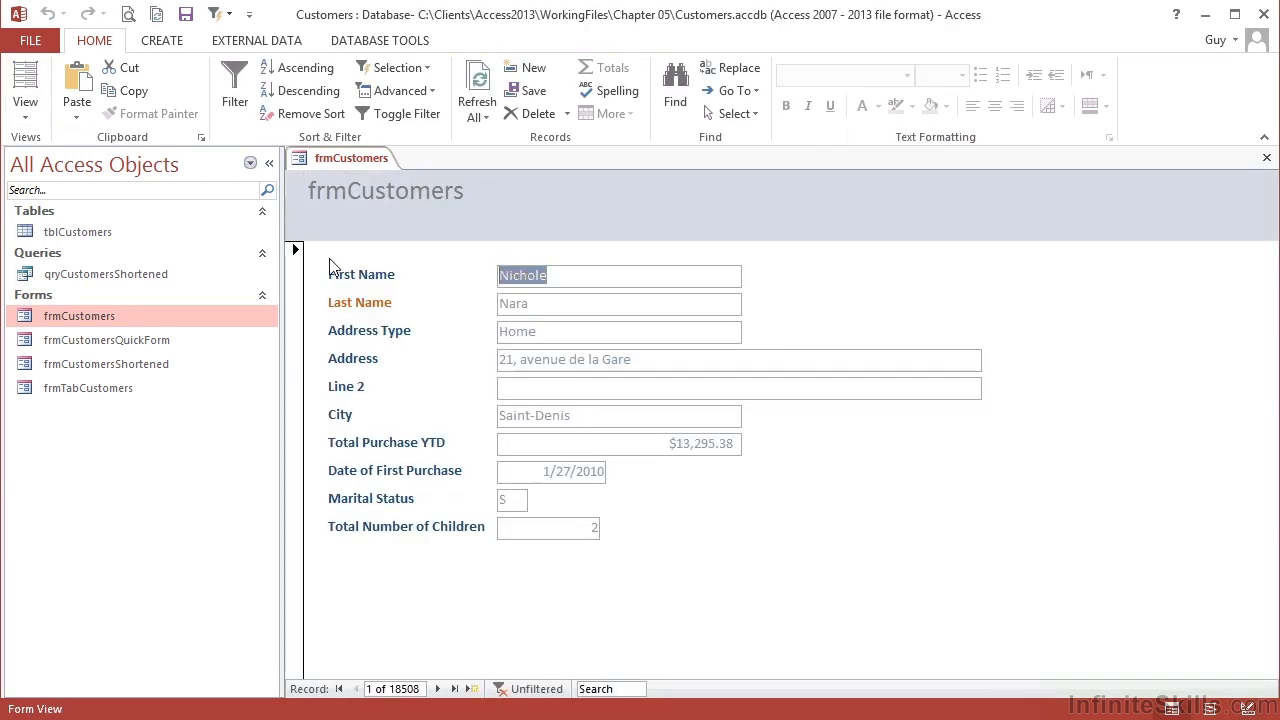
triple_click(437, 689)
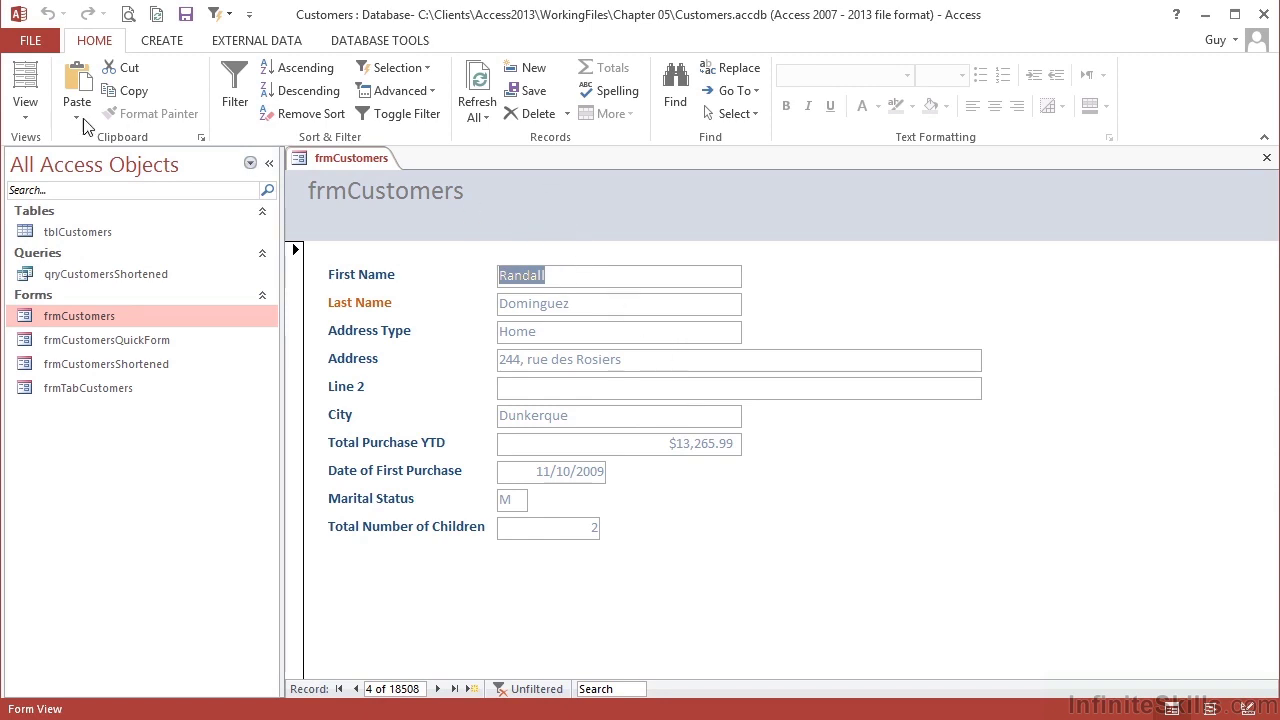
click(25, 102)
click(63, 237)
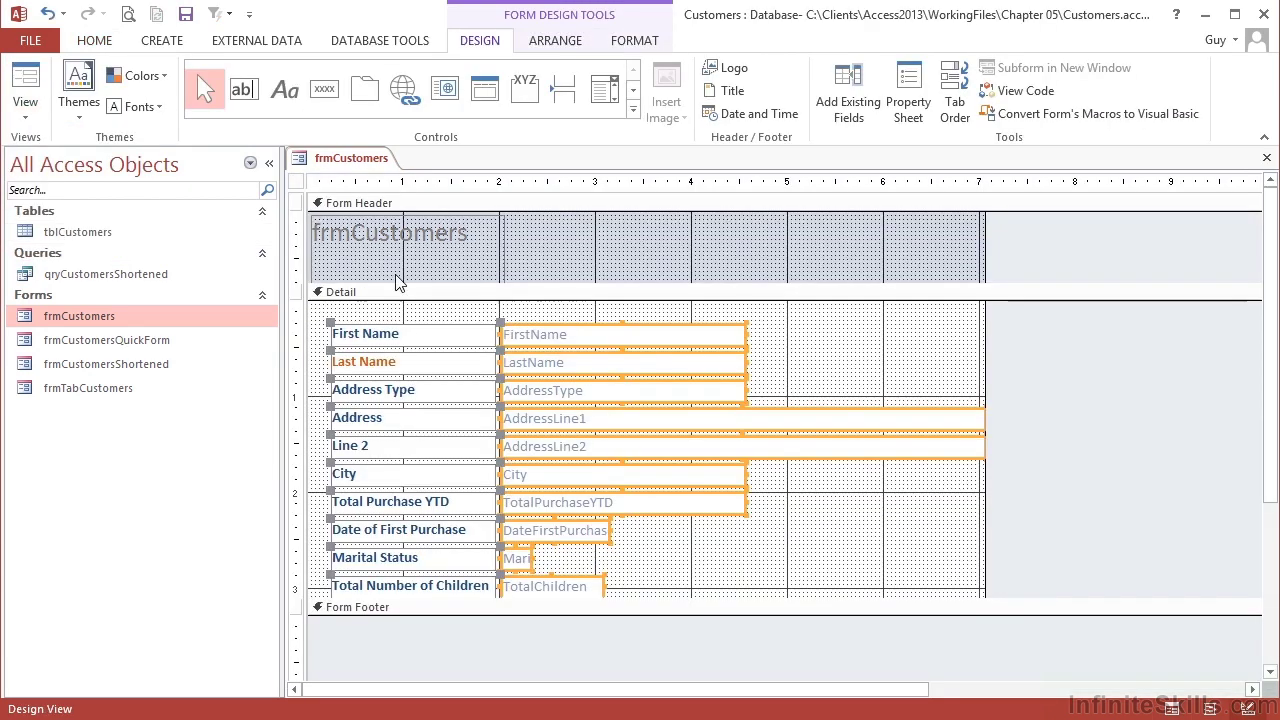
Set the background color of the Form Header section to a light green theme color
click(519, 205)
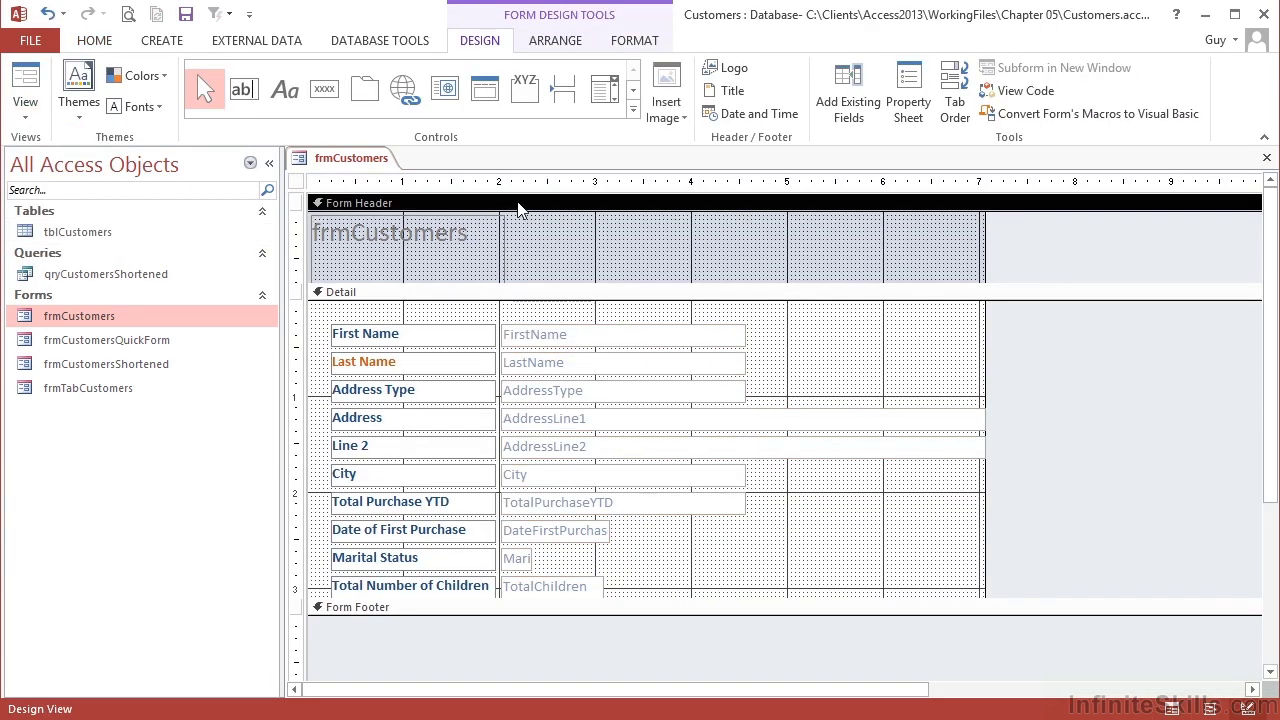
click(628, 42)
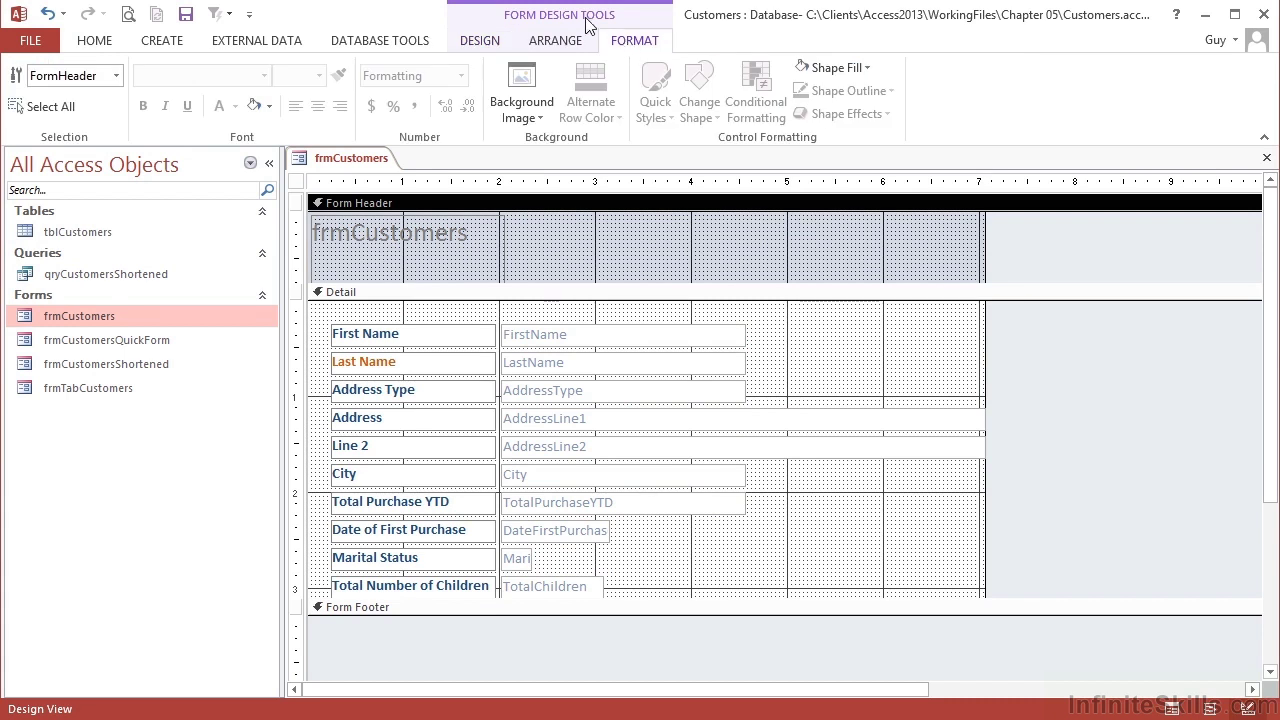
click(269, 106)
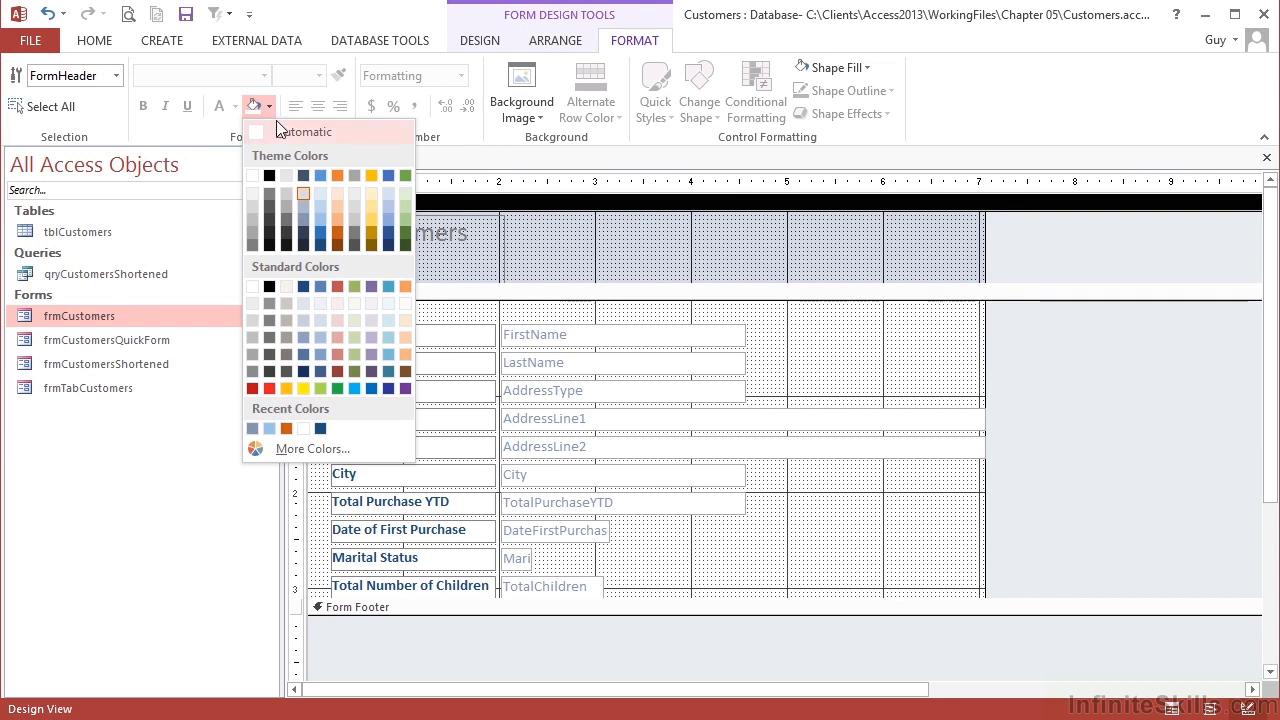
click(404, 219)
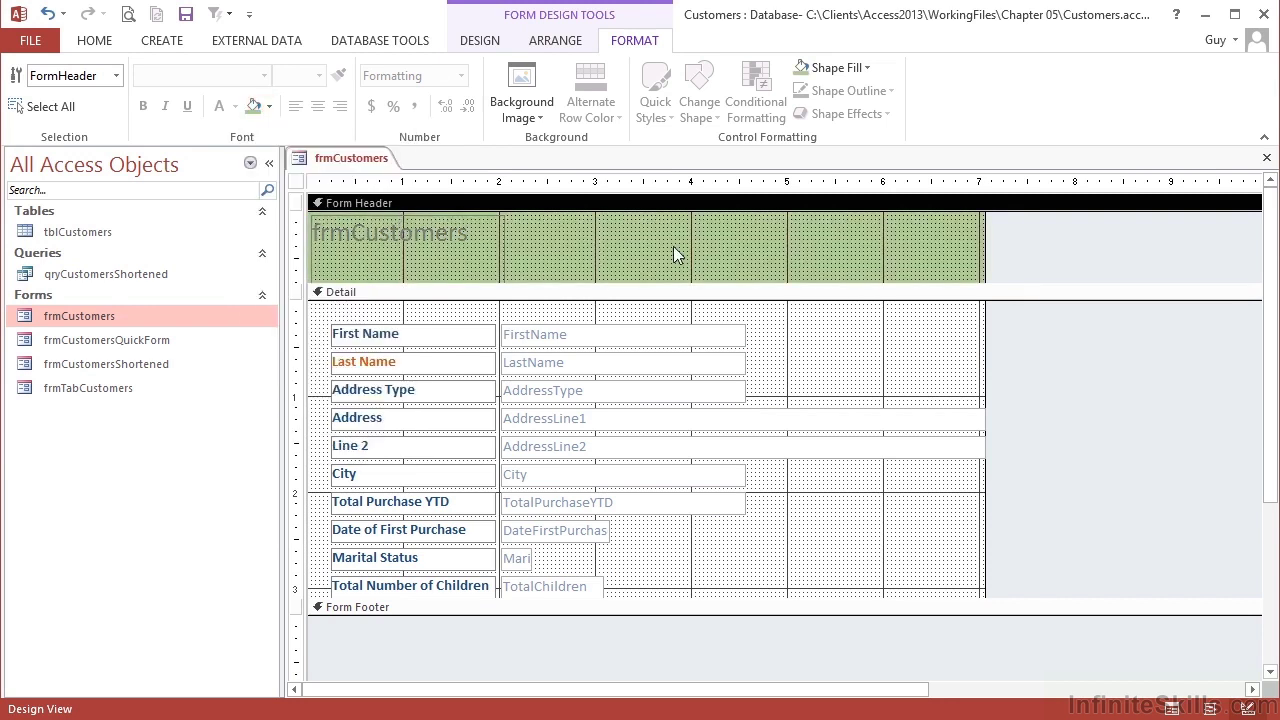
Change the title label text in the Form Header section to Customers
click(468, 234)
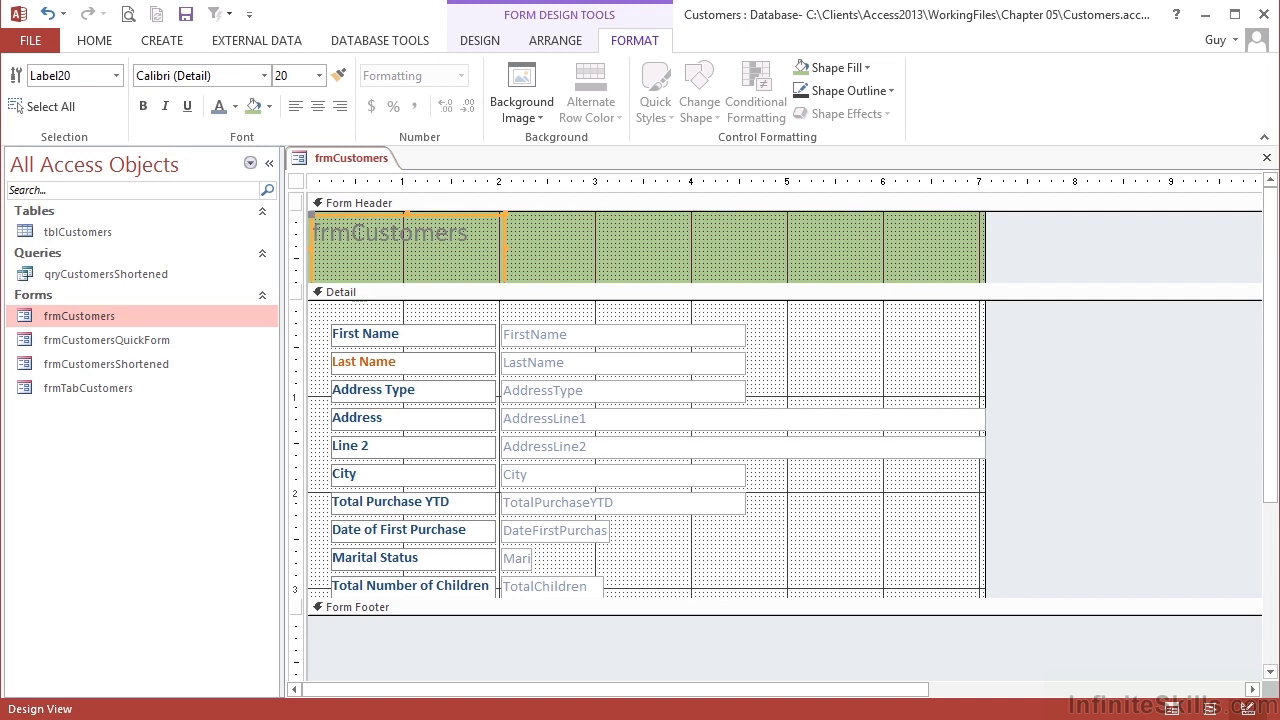
click(352, 232)
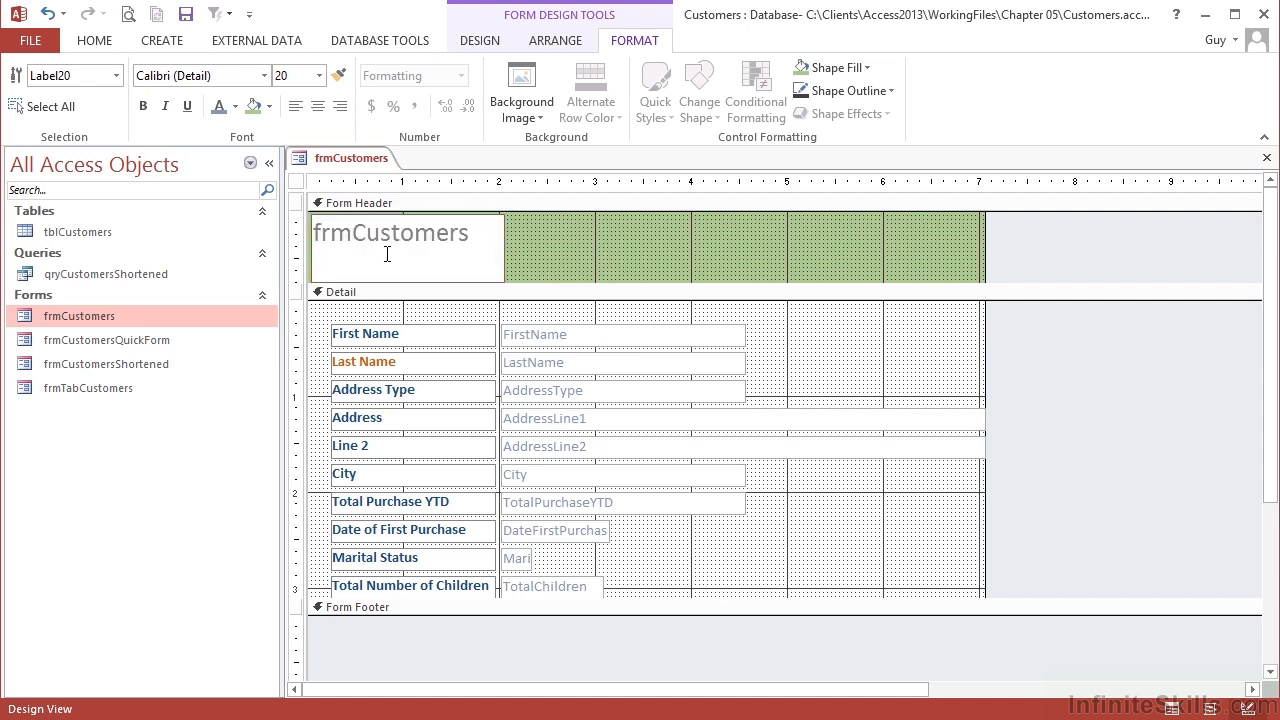
key(BackSpace)
key(BackSpace)
key(BackSpace)
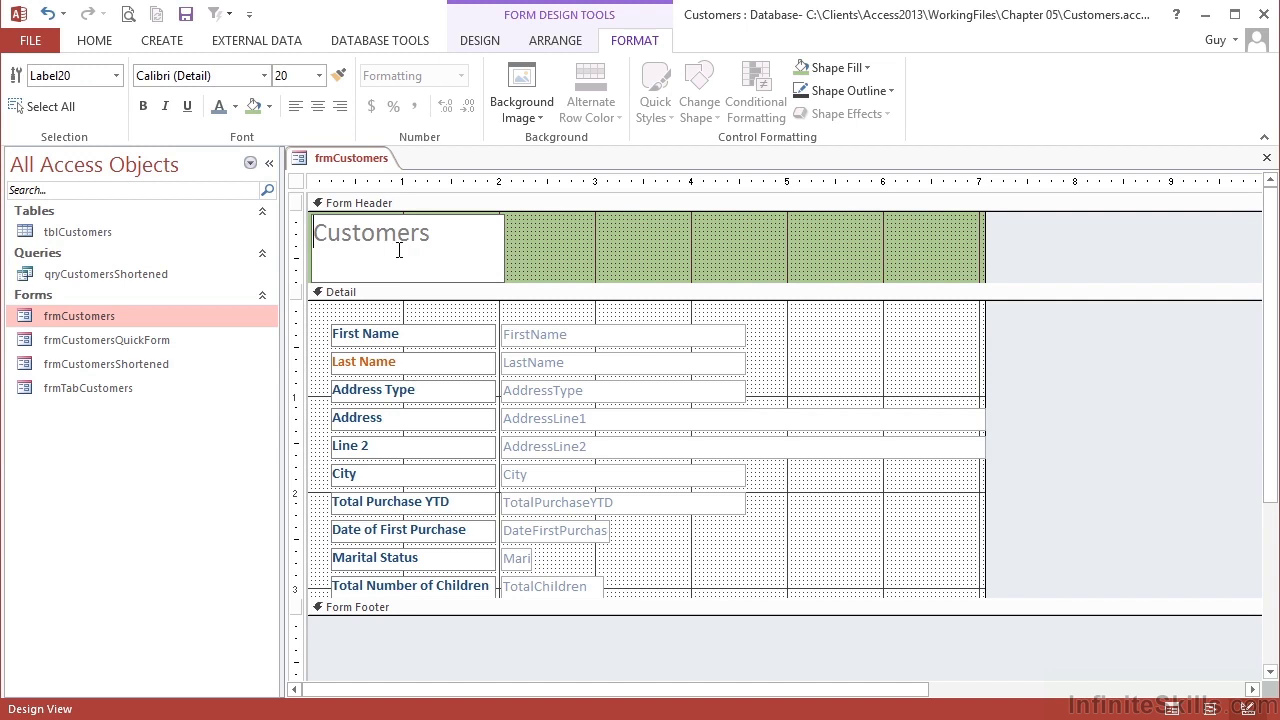
click(533, 241)
Widen the header title label to about the 7-inch ruler mark and center its text
click(500, 250)
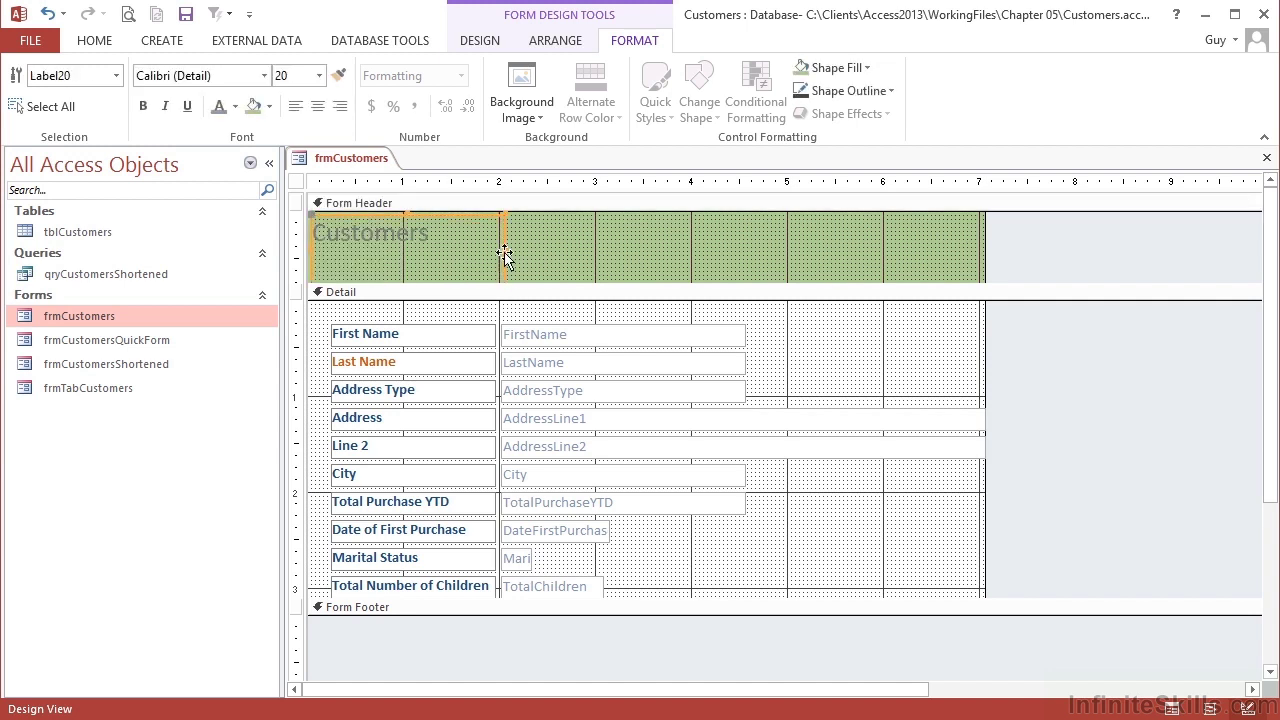
drag(506, 249, 905, 241)
click(318, 106)
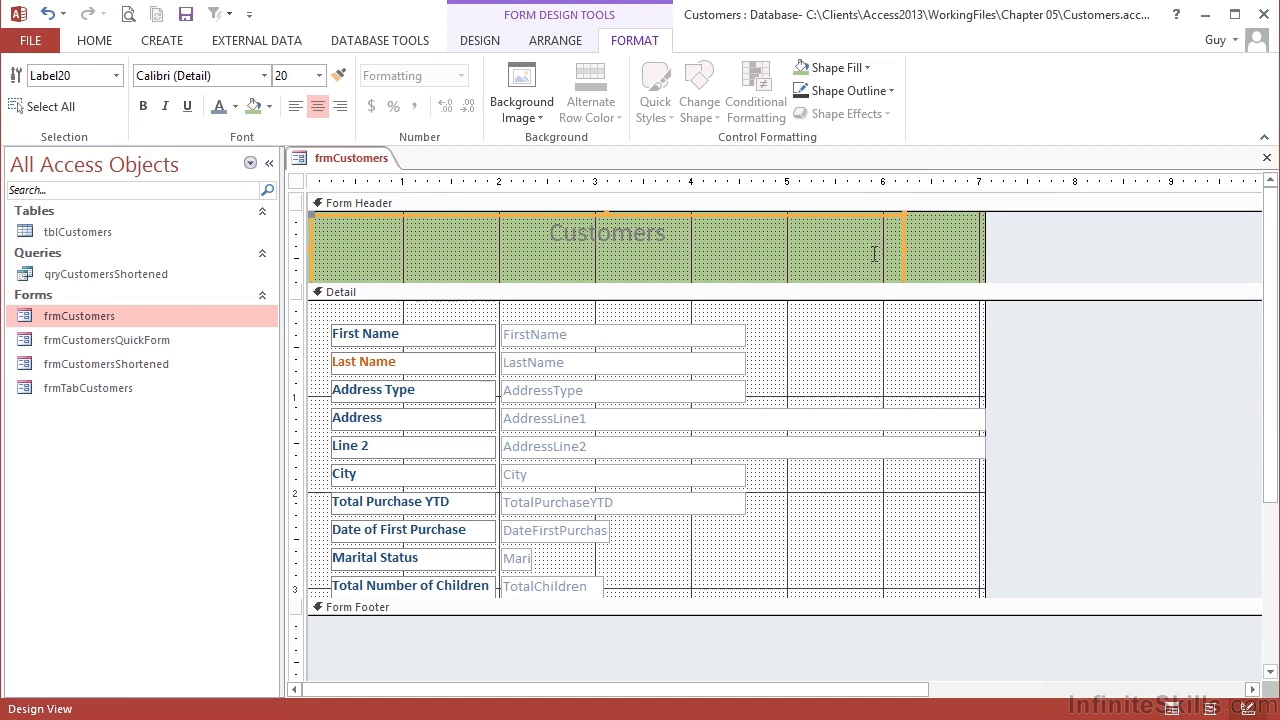
drag(904, 249, 976, 244)
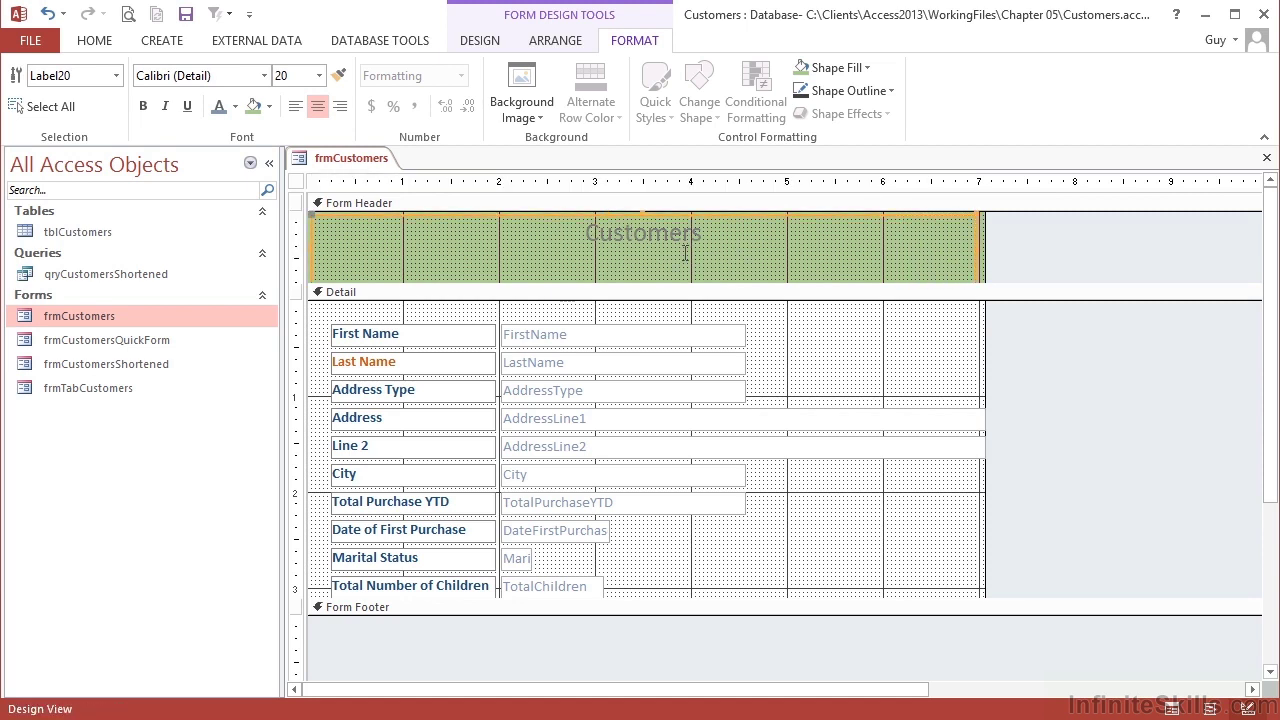
Give the header title label a light gray theme background and a dark green theme font color
click(269, 107)
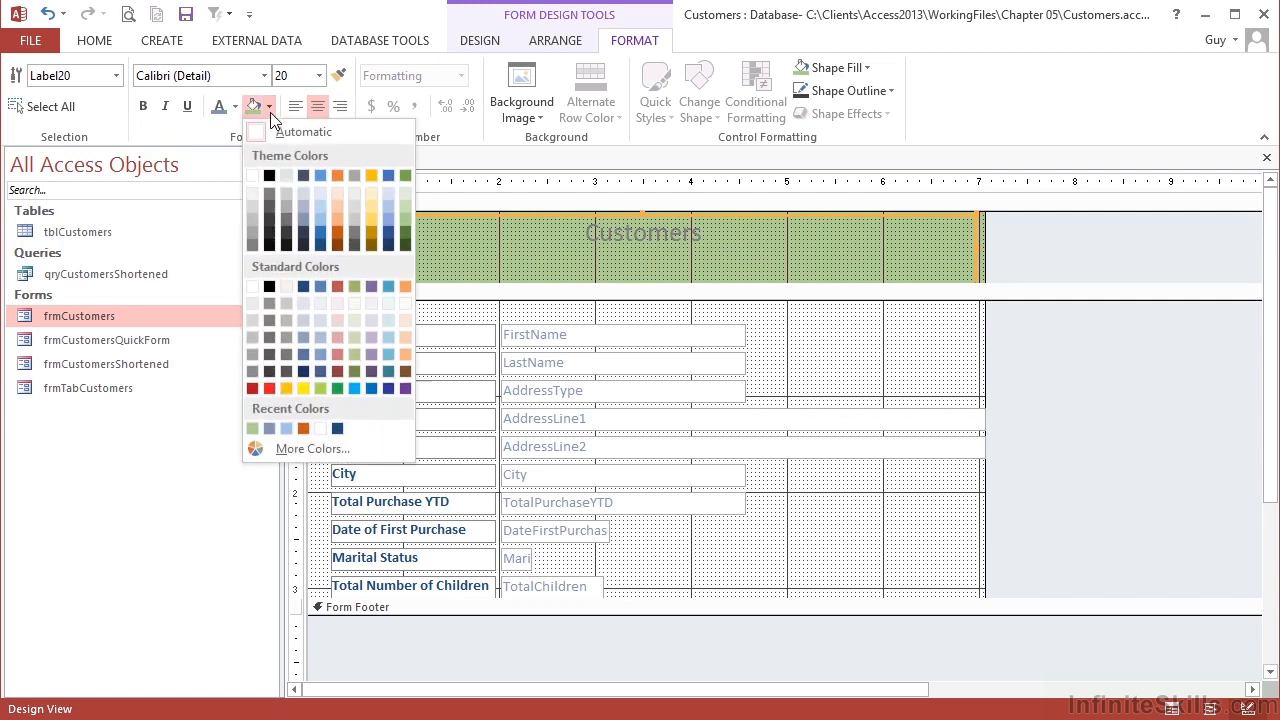
click(253, 206)
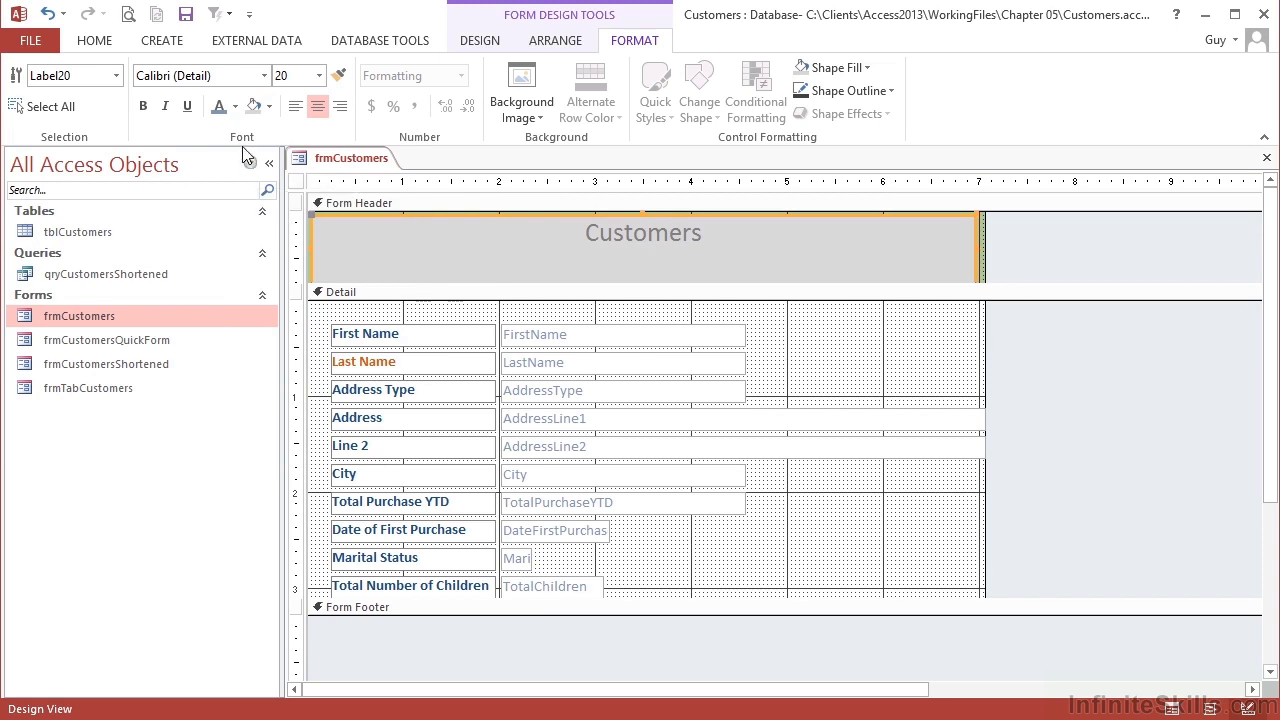
click(235, 107)
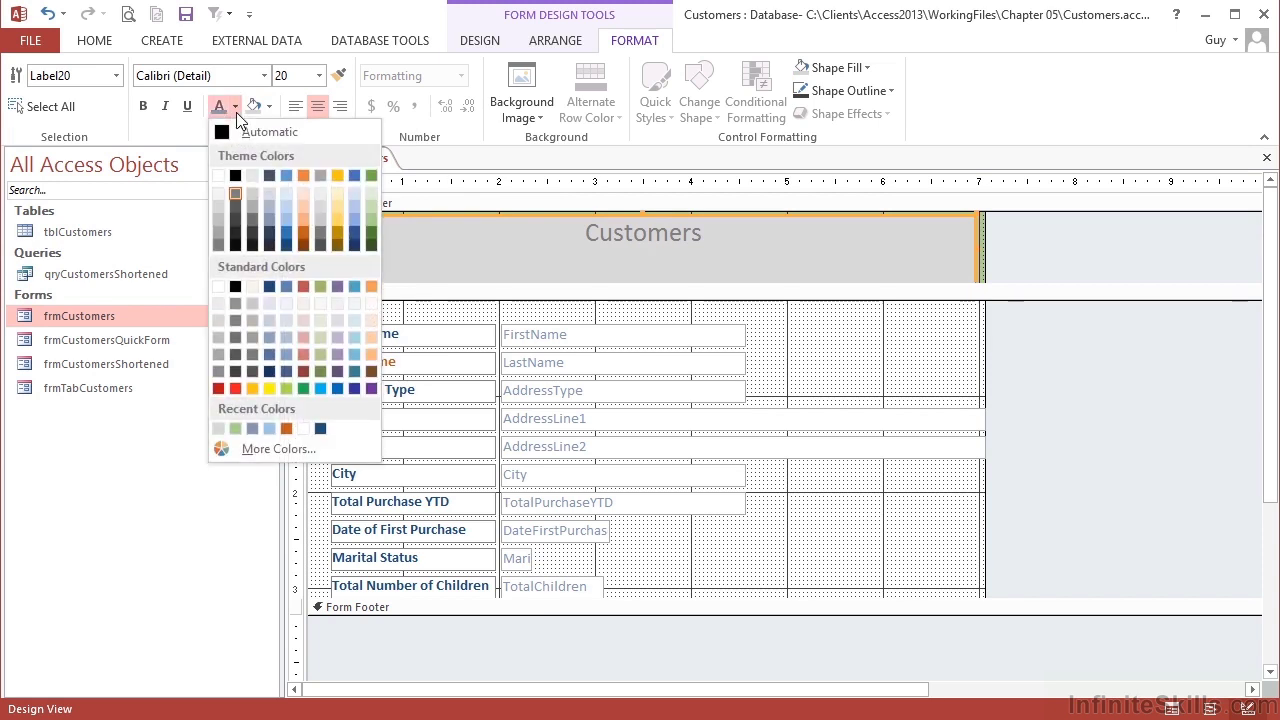
click(370, 235)
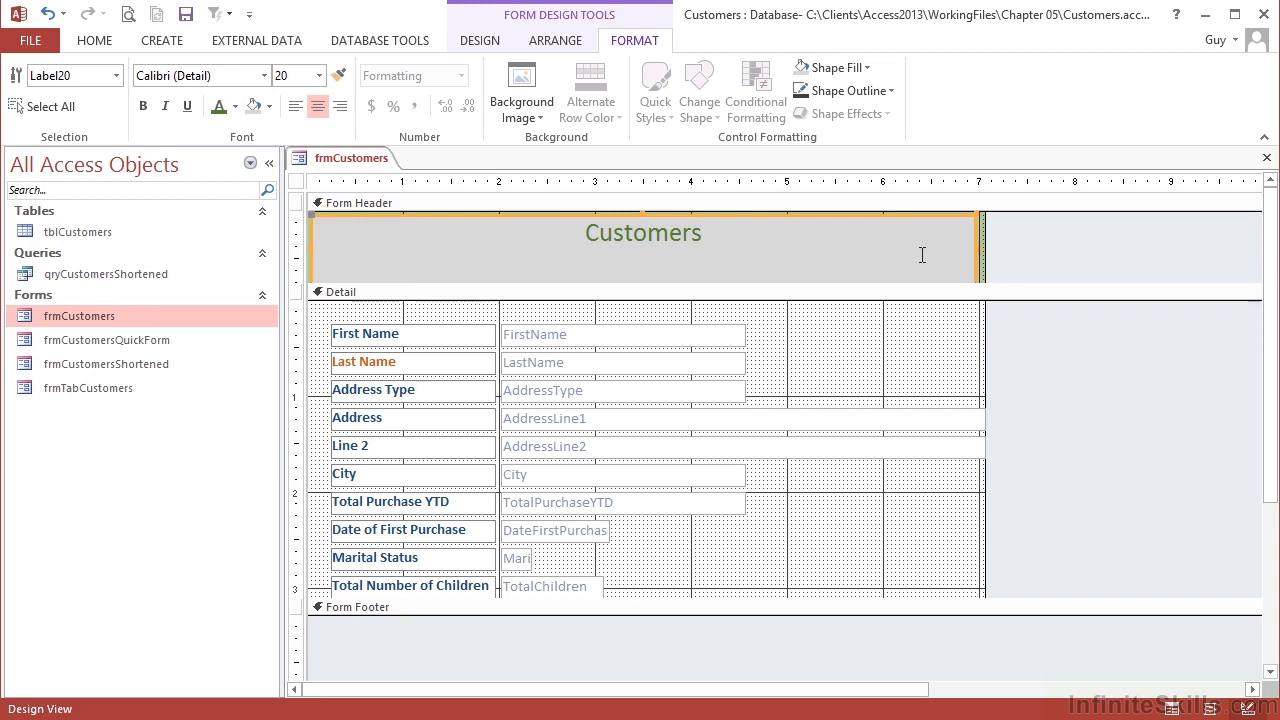
Shrink the header title label's height from its upper and lower edges so it fits closely around the Customers text
click(641, 231)
drag(641, 231, 702, 219)
click(643, 266)
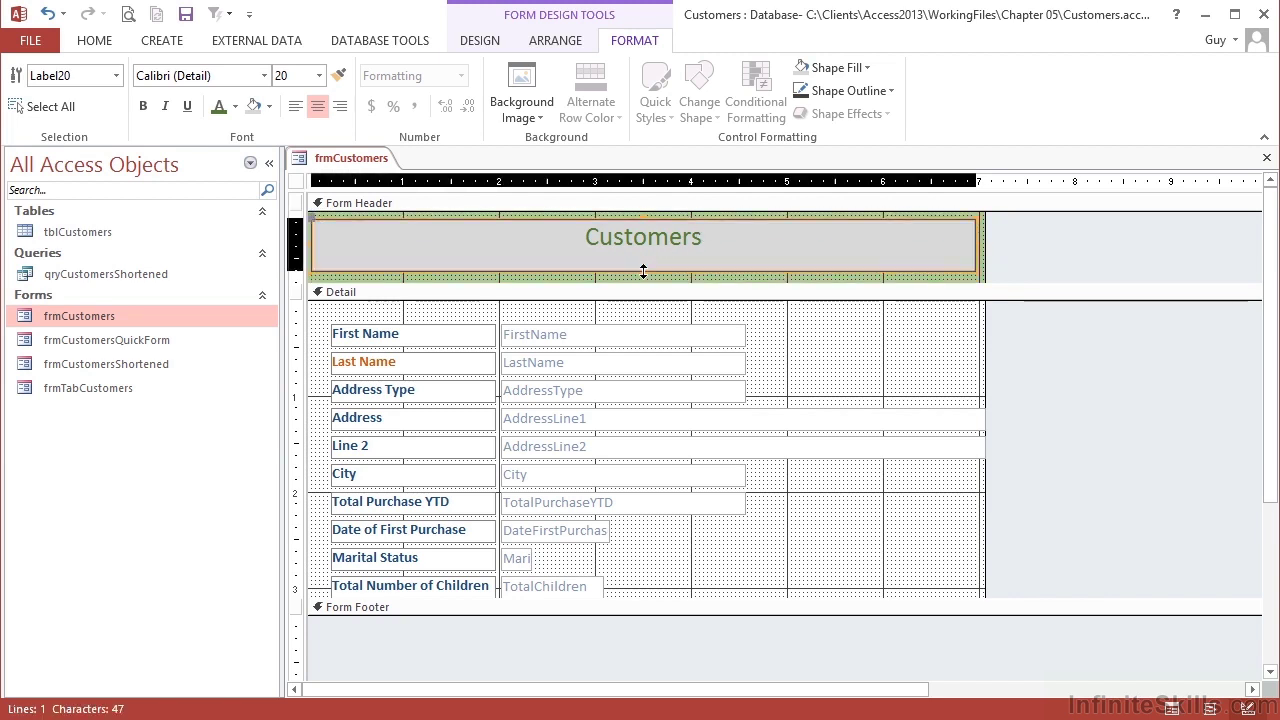
drag(644, 271, 645, 256)
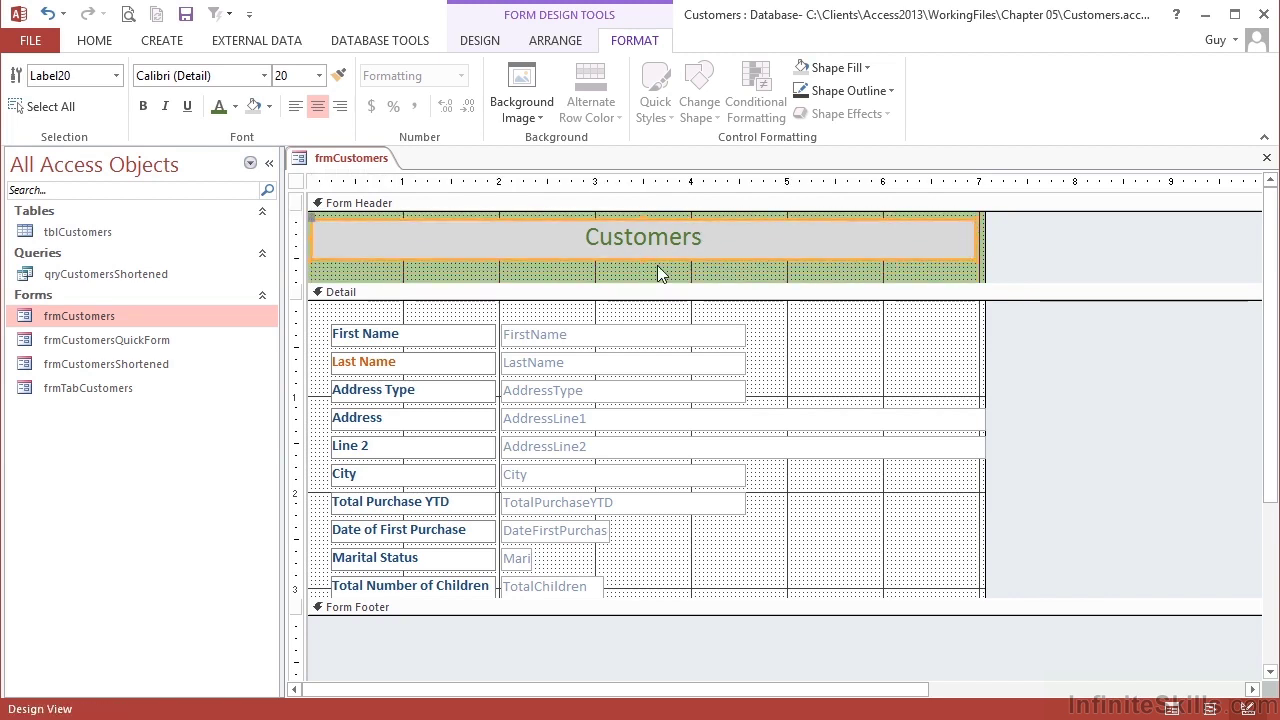
click(410, 335)
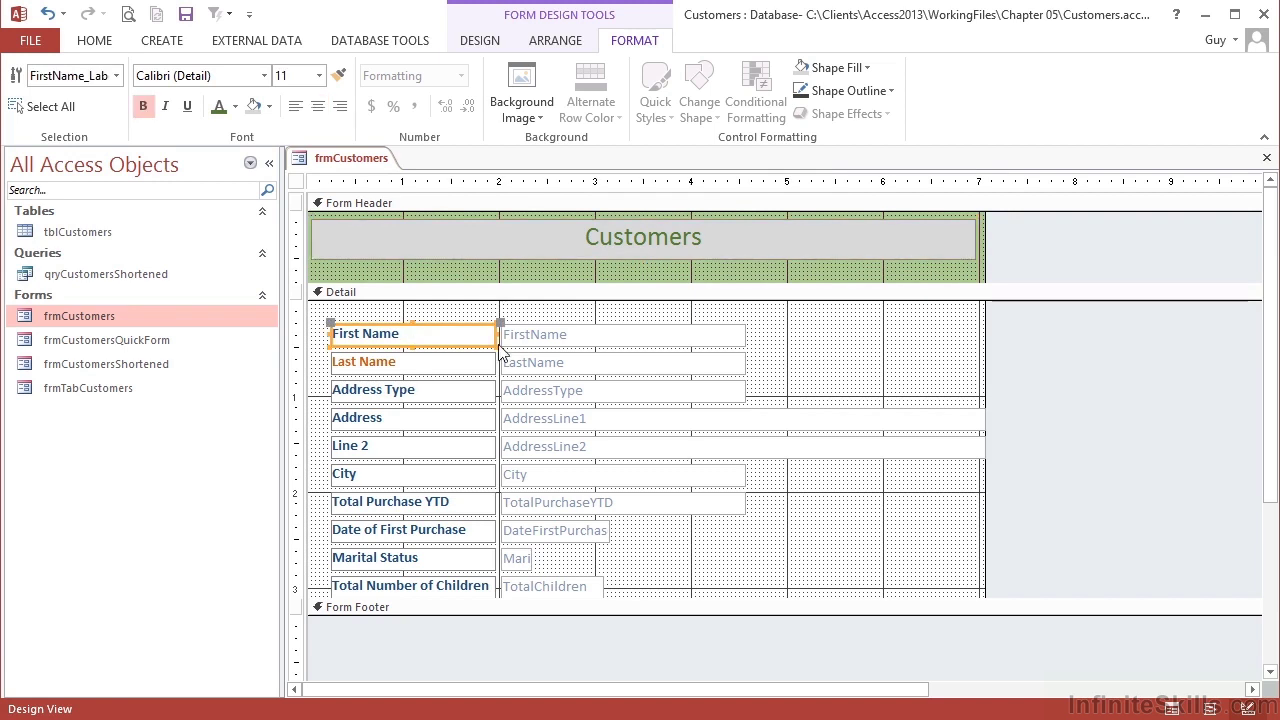
click(577, 337)
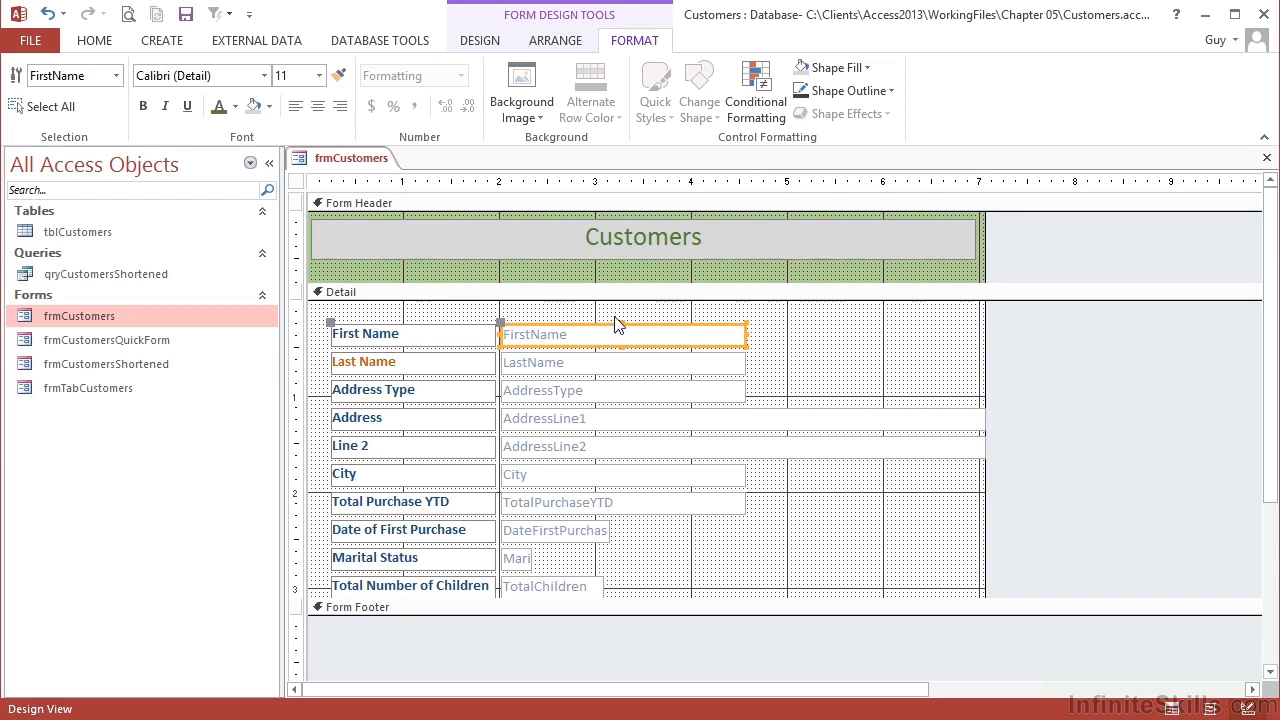
click(665, 251)
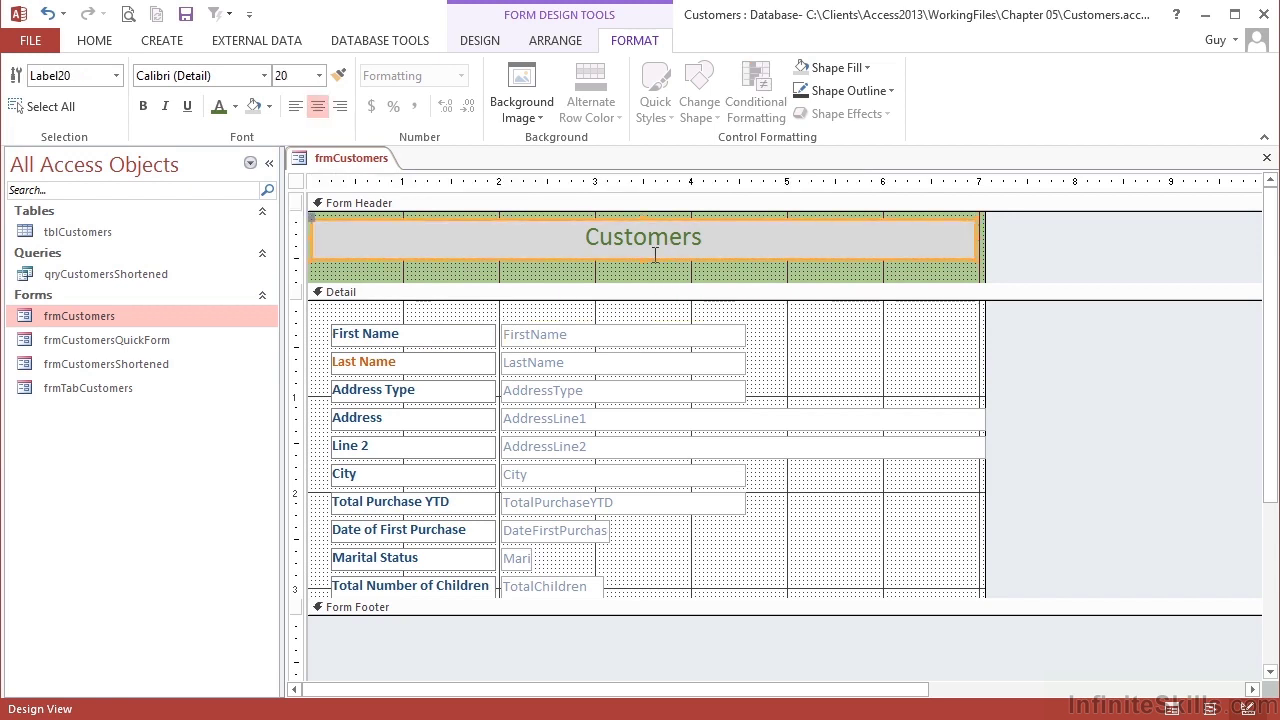
Switch the form to Form View to review the formatted Customers header
click(94, 41)
click(26, 85)
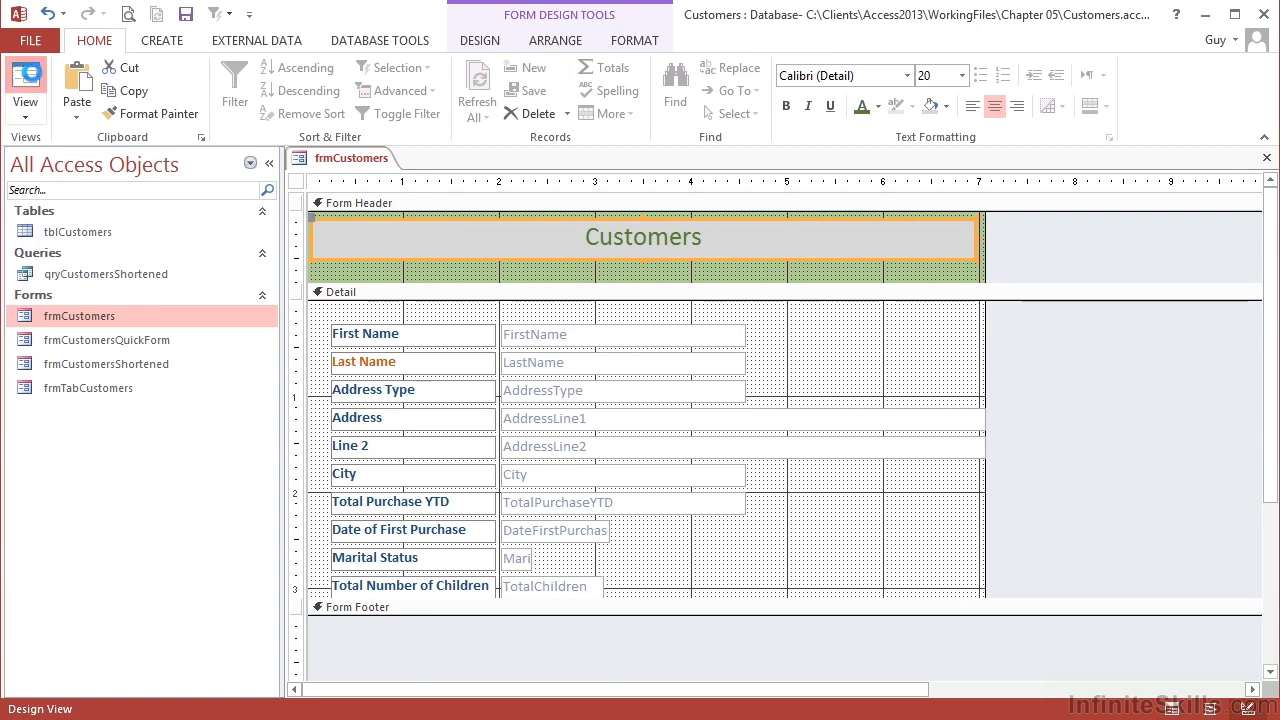